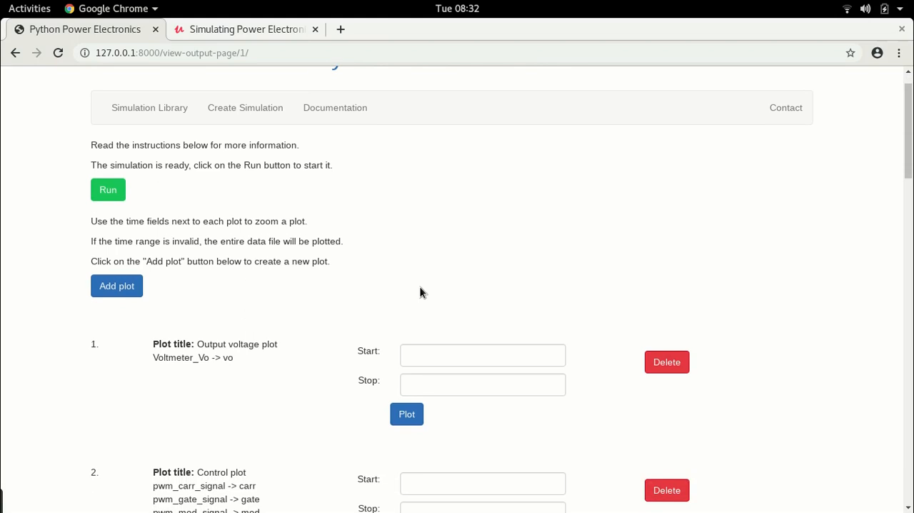
scroll(420, 292, "down", 2)
Review the buck converter simulation's output page, its buck_conv.csv circuit sheet in LibreOffice Calc and its buck_converter folder in Files.
key("alt+Tab")
key("alt+Tab")
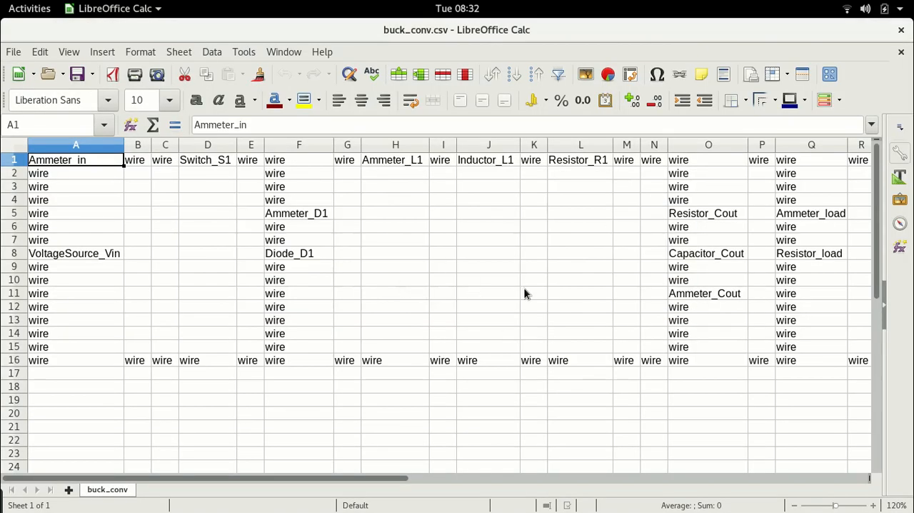
key("alt+Tab")
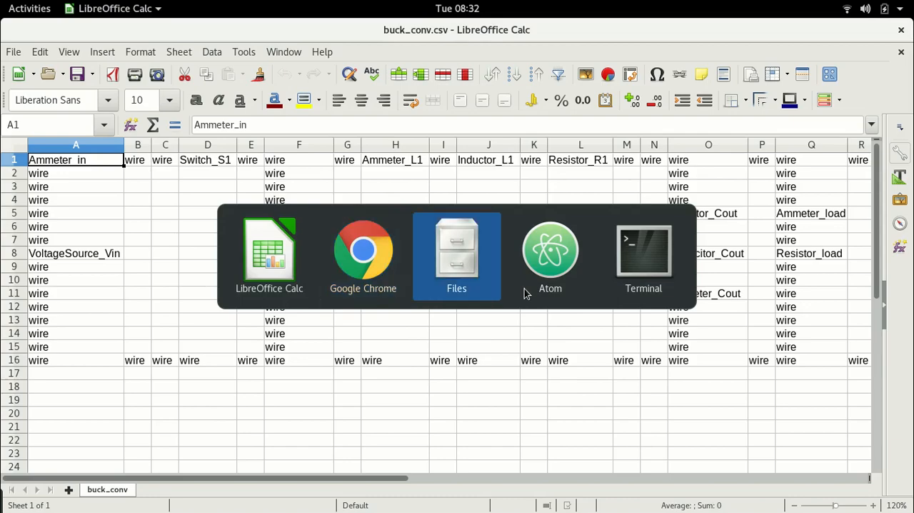
key("alt+Tab")
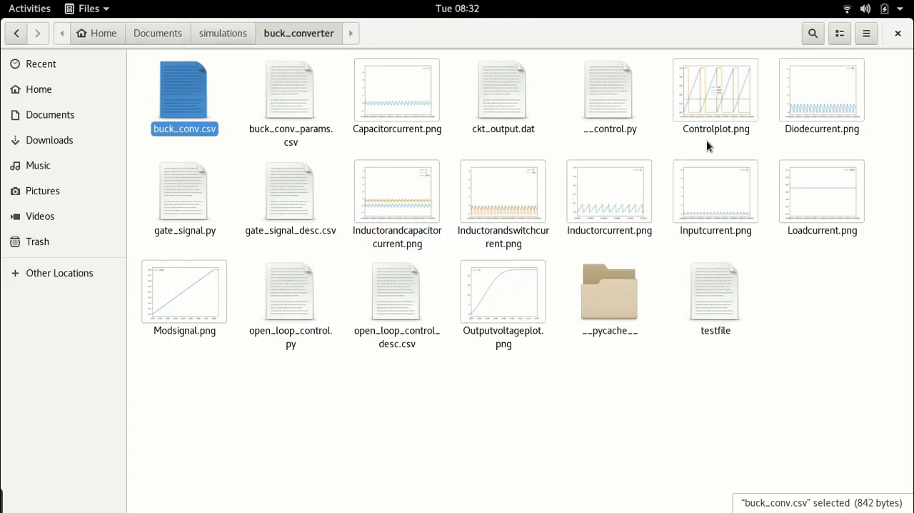
key("alt+Tab")
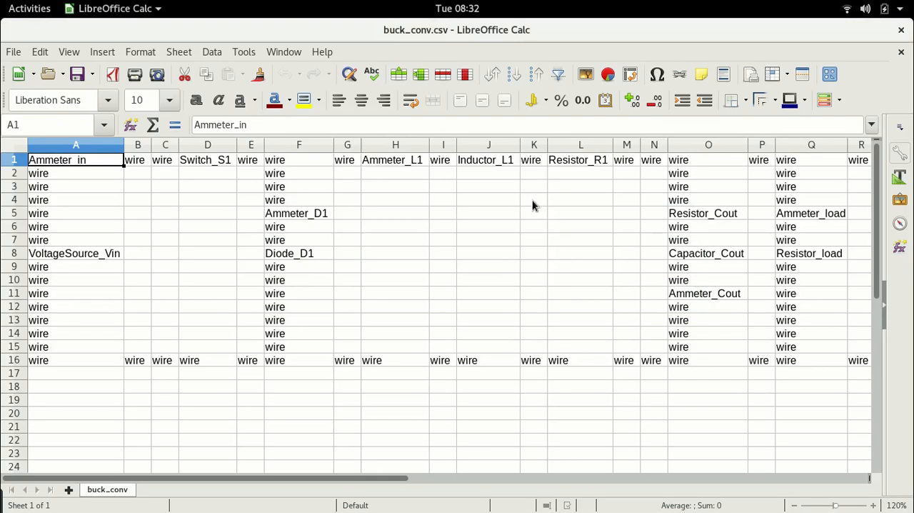
key("alt+Tab")
key("alt+Tab")
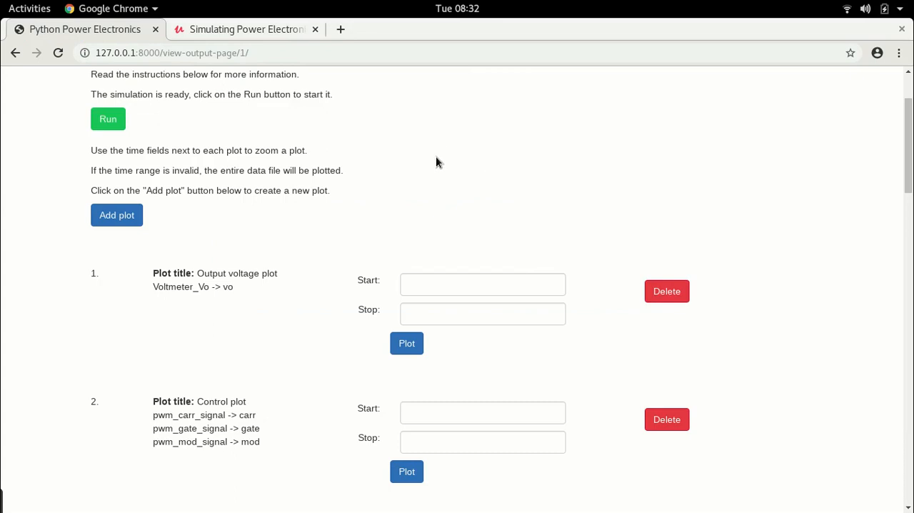
Look through the Udemy course page for Simulating Power Electronic Circuits using Python, including its description and course content.
left_click(260, 29)
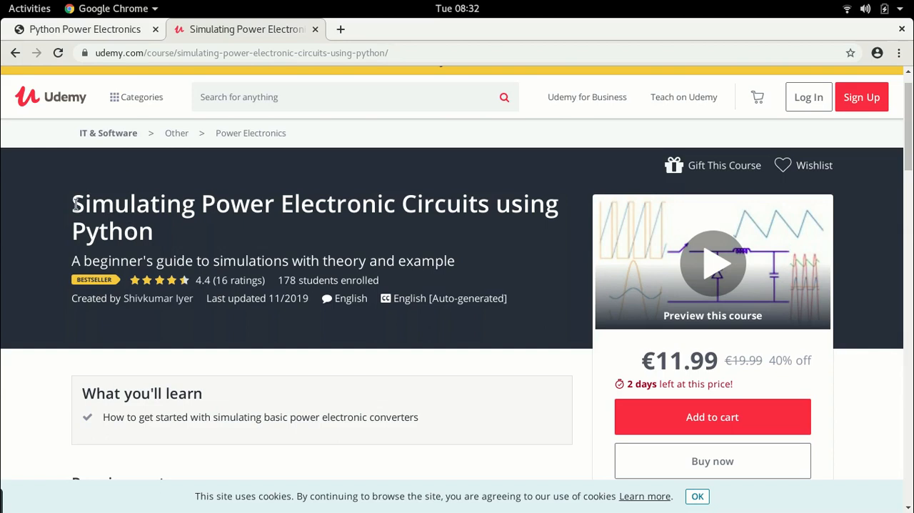
scroll(343, 268, "down", 5)
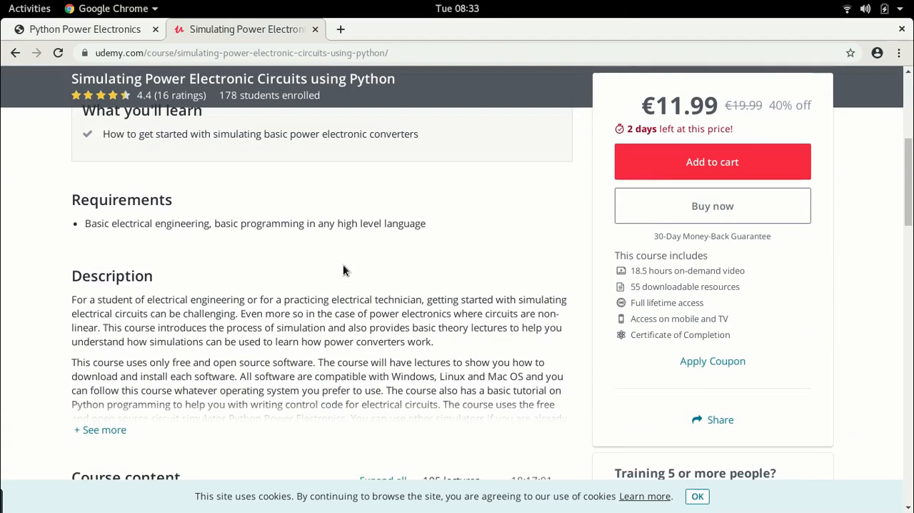
scroll(342, 270, "down", 6)
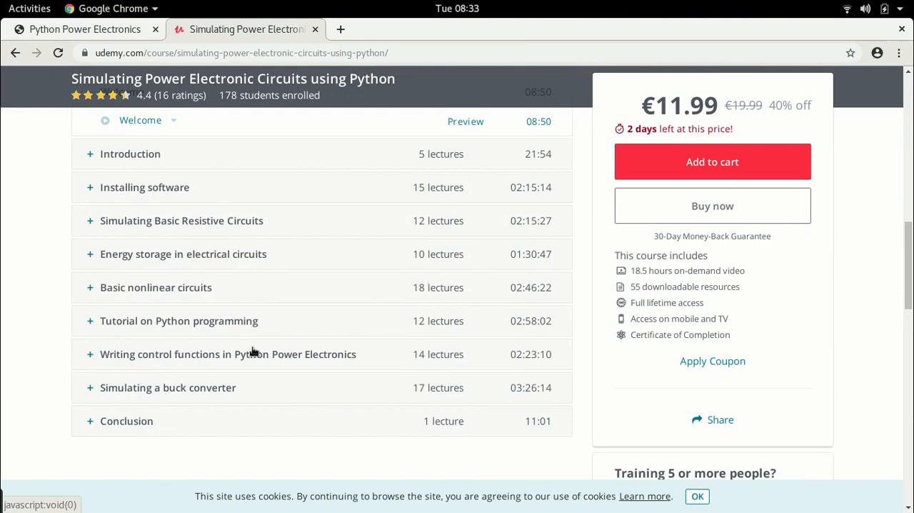
scroll(383, 341, "up", 10)
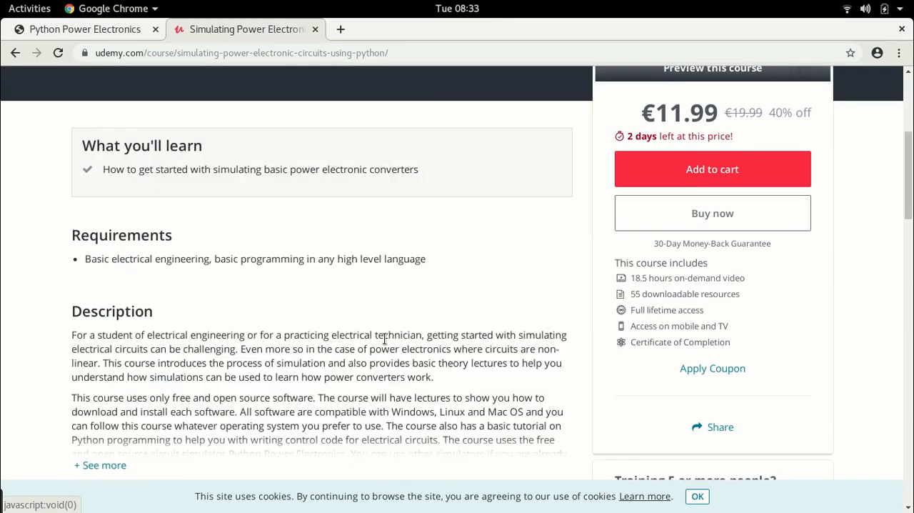
scroll(384, 340, "up", 1)
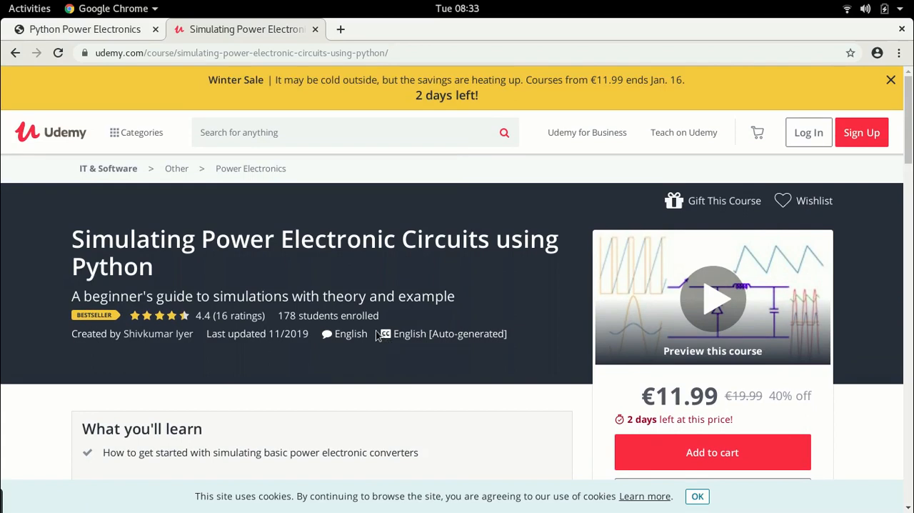
Return to the Python Power Electronics page, check the simulation library and open the form for creating a simulation.
left_click(112, 32)
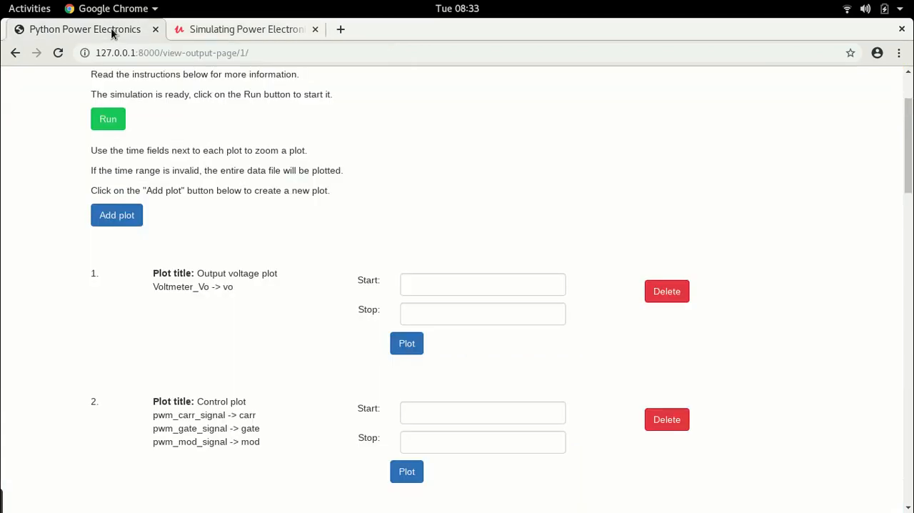
scroll(487, 161, "up", 3)
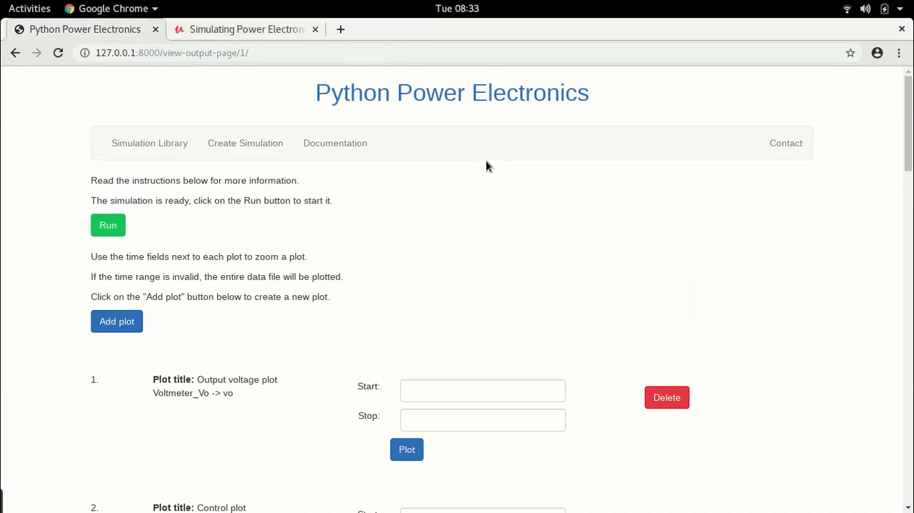
left_click(145, 143)
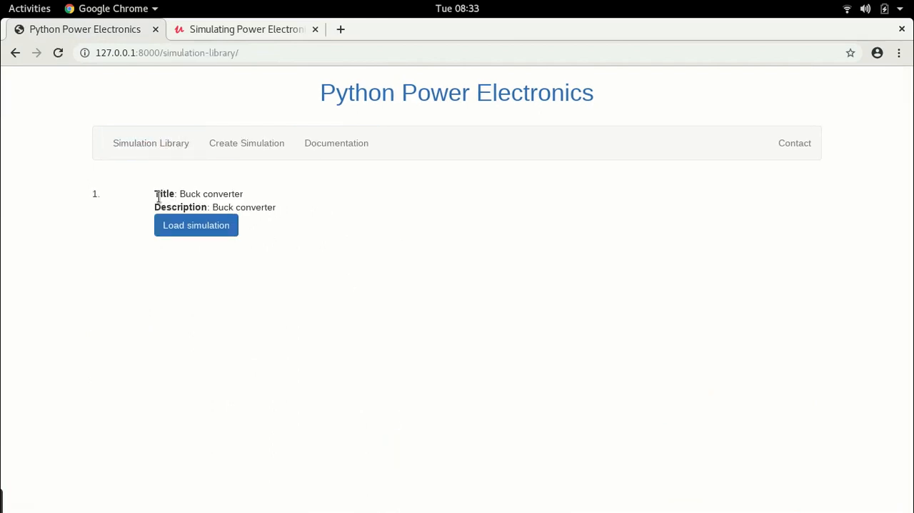
left_click(257, 140)
Replace the simulation title with one for the boost converter and copy that title into the simulation description.
left_click(388, 208)
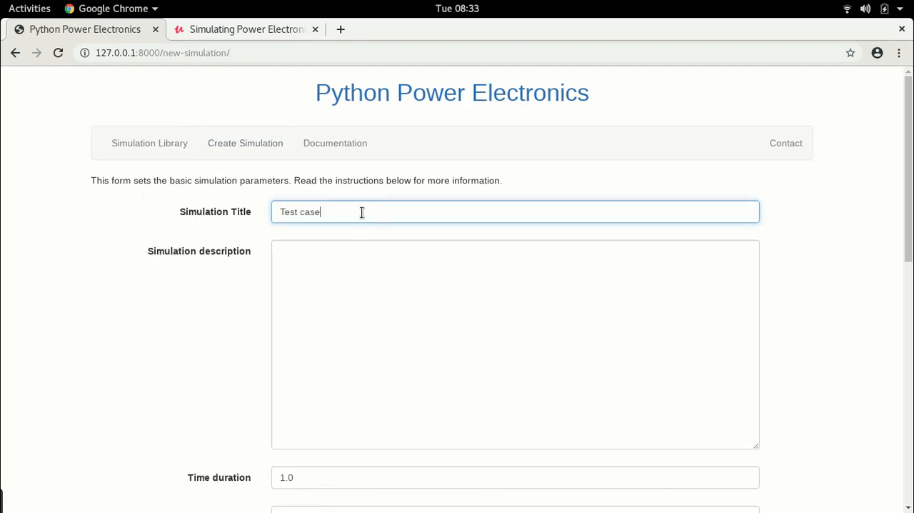
key("BackSpace")
key("BackSpace")
key("BackSpace")
key("BackSpace")
key("BackSpace")
key("BackSpace")
key("BackSpace")
key("BackSpace")
type("Boos")
left_click(222, 207)
key("ctrl+c")
left_click(343, 262)
key("ctrl+v")
Set the time step of data storage to 1e-06 in the simulation parameters.
scroll(880, 275, "down", 1)
scroll(852, 257, "down", 5)
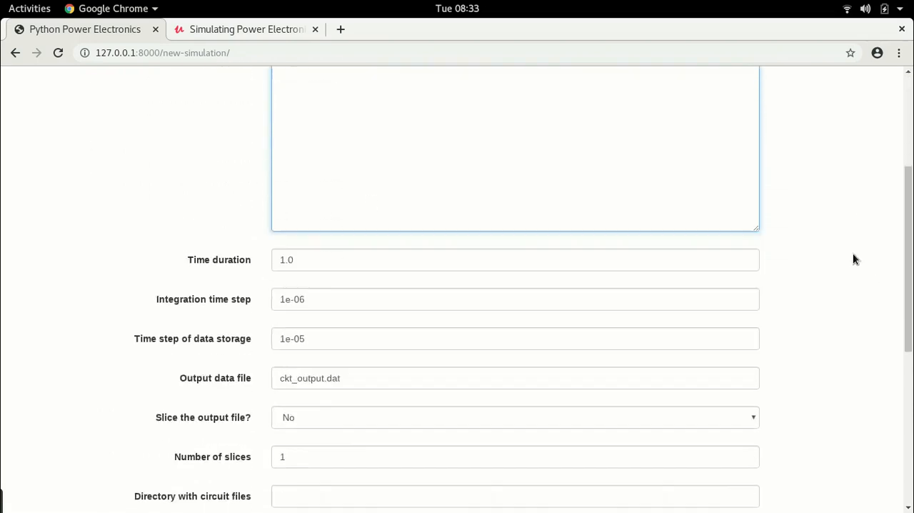
left_click(321, 311)
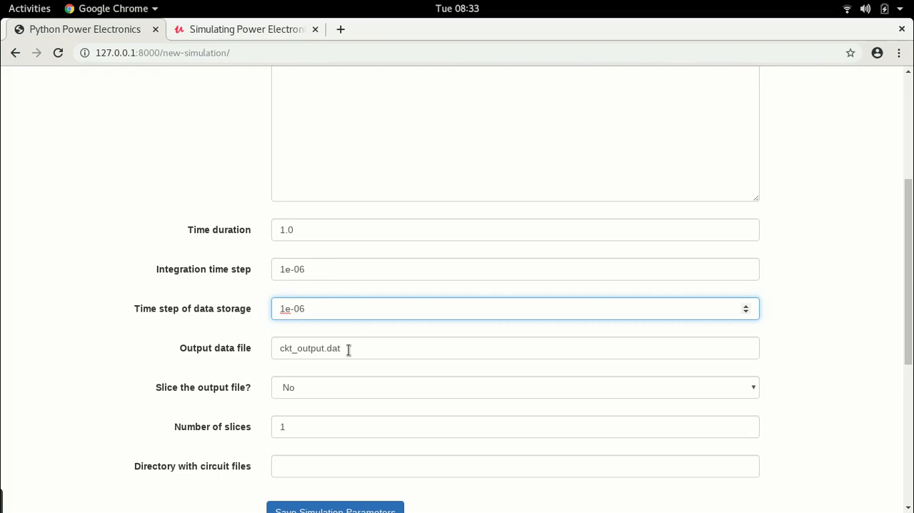
scroll(438, 378, "down", 2)
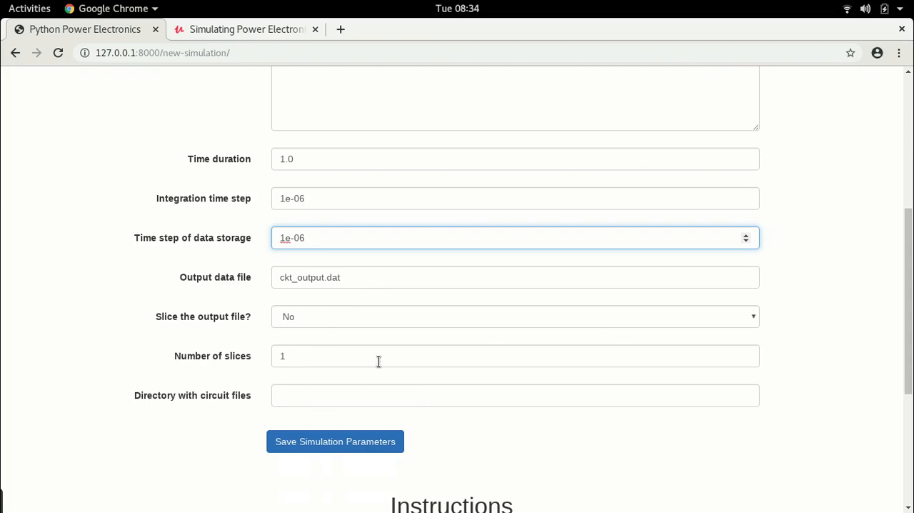
Switch to Files, create a folder named boost_converter inside the simulations folder and open it.
key("alt+Tab")
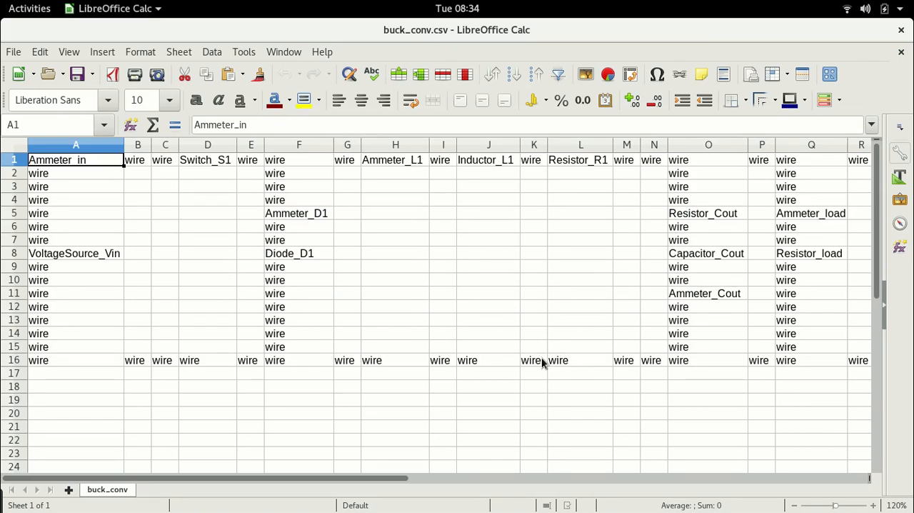
key("alt+Tab")
key("alt+Tab")
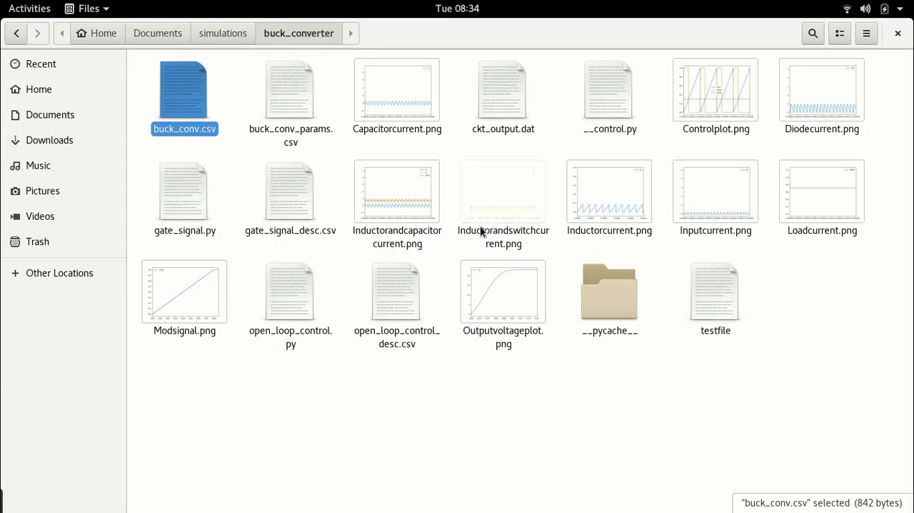
left_click(222, 33)
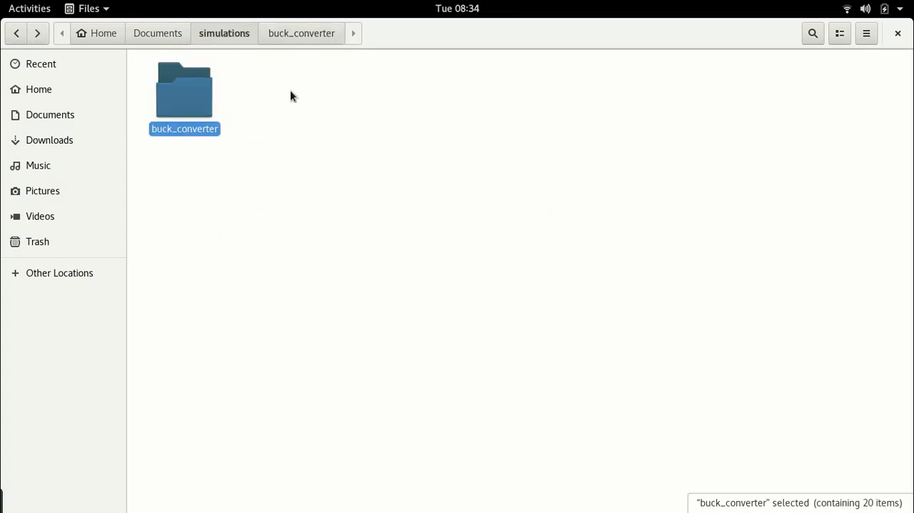
right_click(302, 117)
left_click(345, 126)
type("bo")
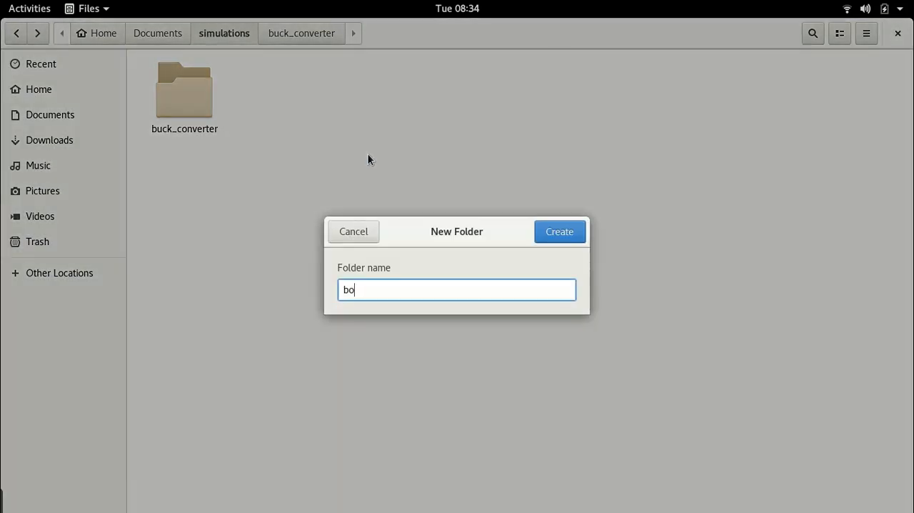
type("ost_converter")
left_click(560, 230)
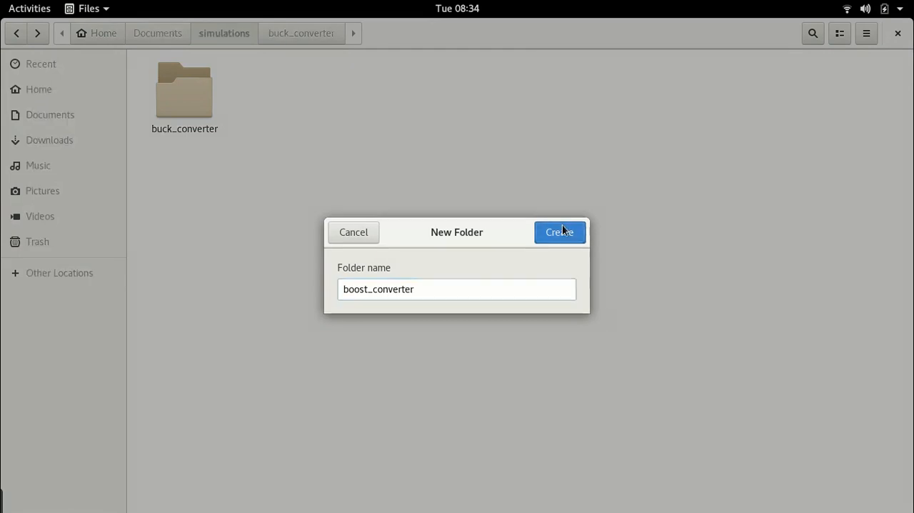
left_click(481, 230)
double_click(182, 85)
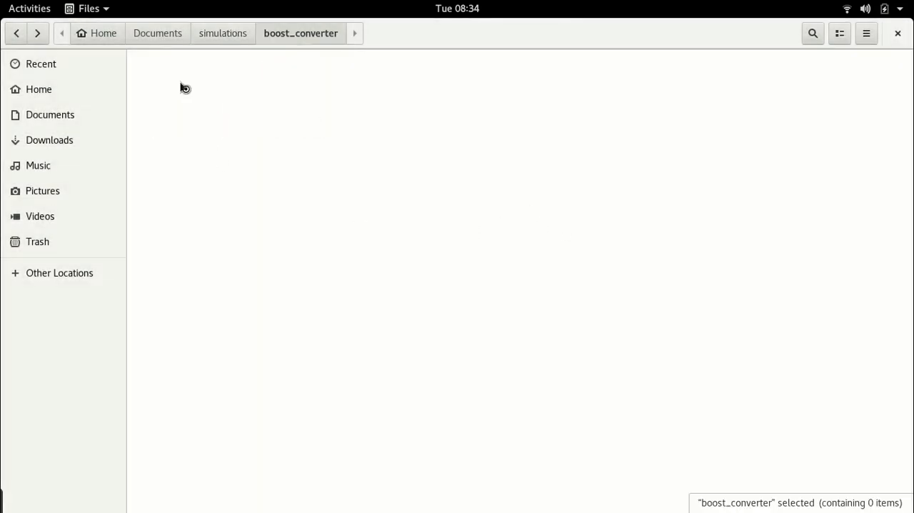
Switch to LibreOffice Calc and start saving buck_conv.csv under a new name, choosing simulations/boost_converter as the destination folder.
key("alt+Tab")
left_click(14, 51)
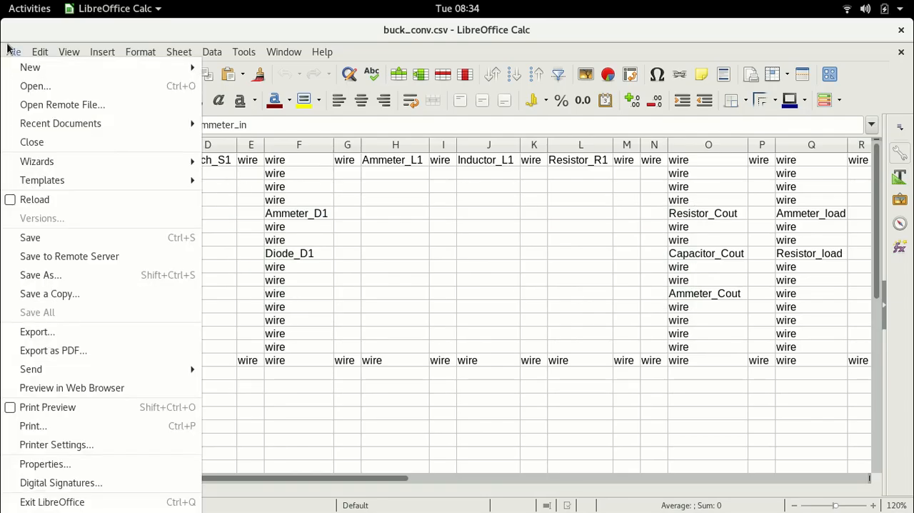
left_click(57, 278)
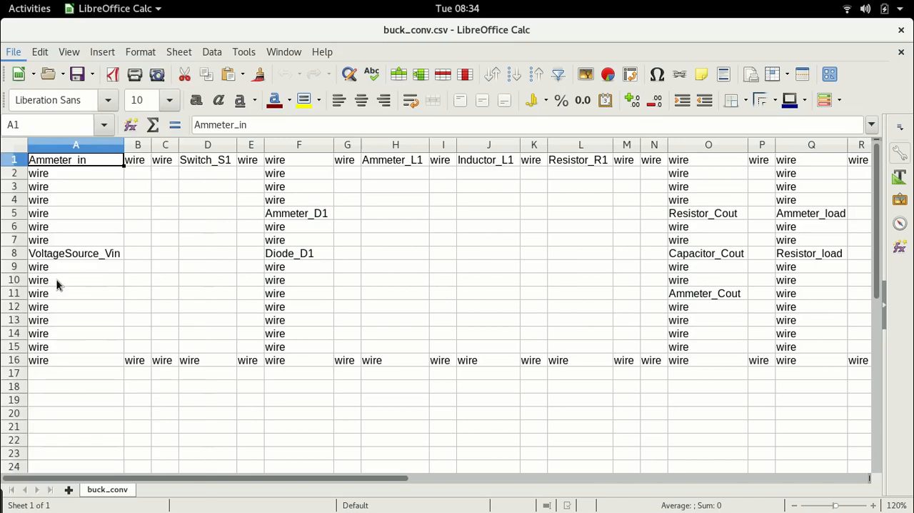
left_click(389, 66)
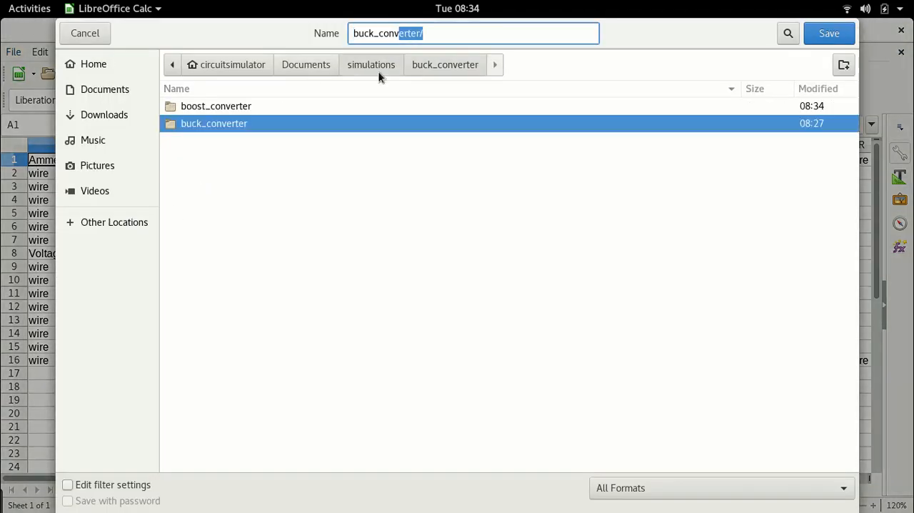
double_click(211, 107)
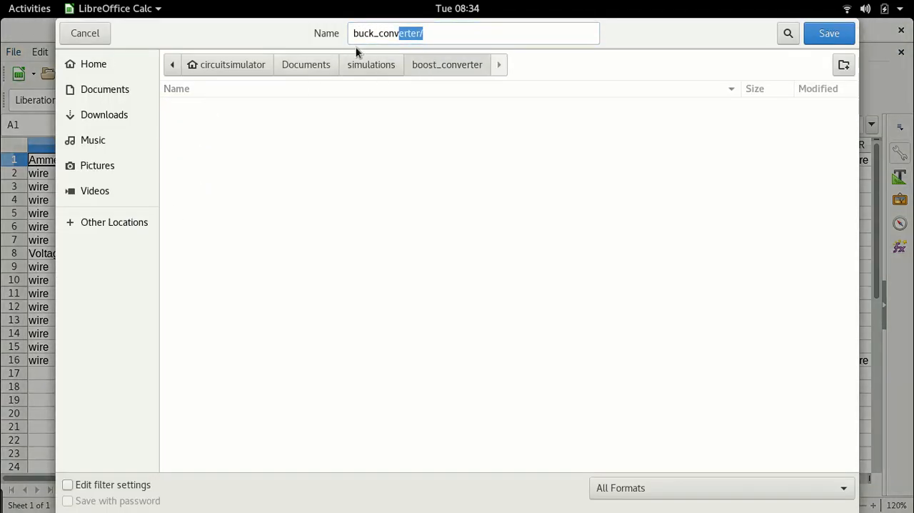
Name the file boost_converter and save it in Text CSV format.
left_click(376, 33)
left_click(450, 29)
key("BackSpace")
left_click(376, 33)
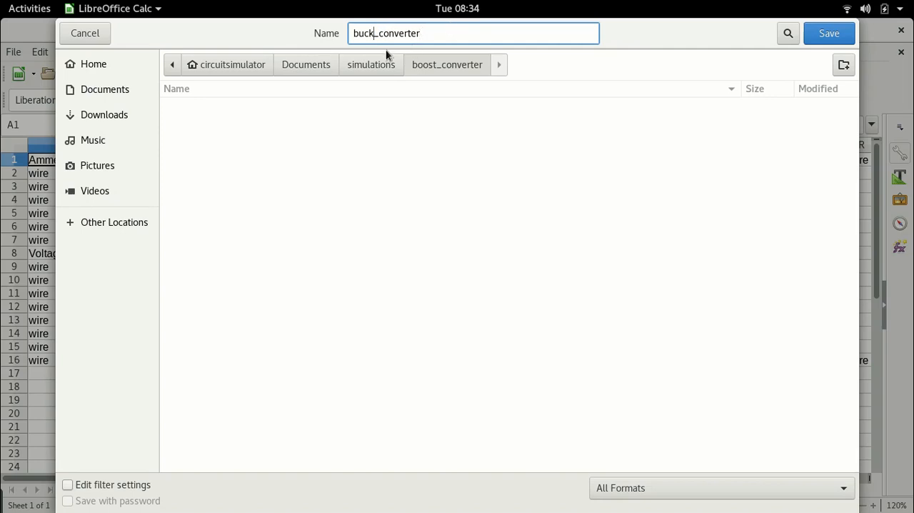
key("BackSpace")
key("BackSpace")
key("BackSpace")
type("oost")
left_click(842, 491)
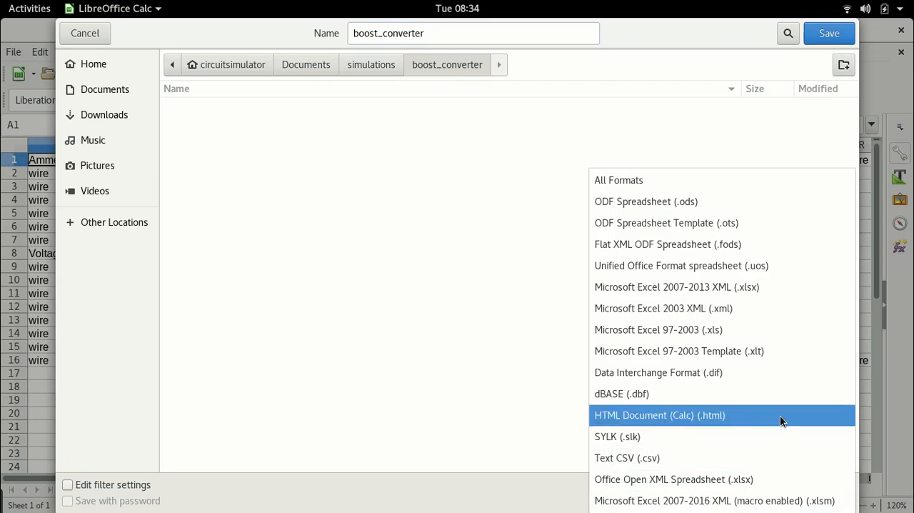
left_click(648, 463)
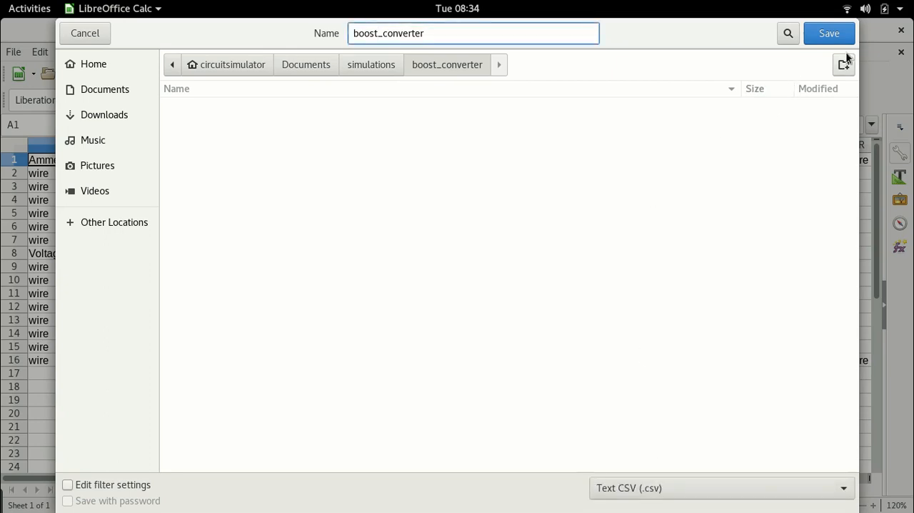
left_click(828, 34)
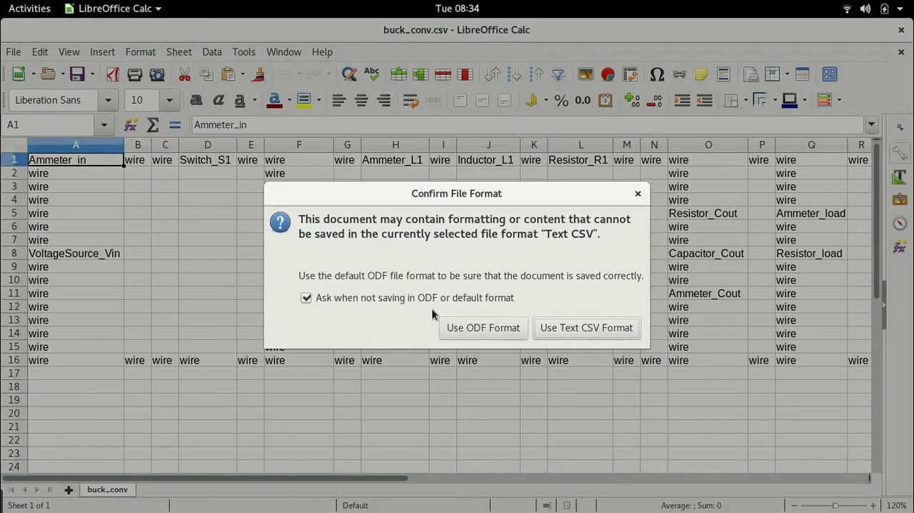
left_click(597, 326)
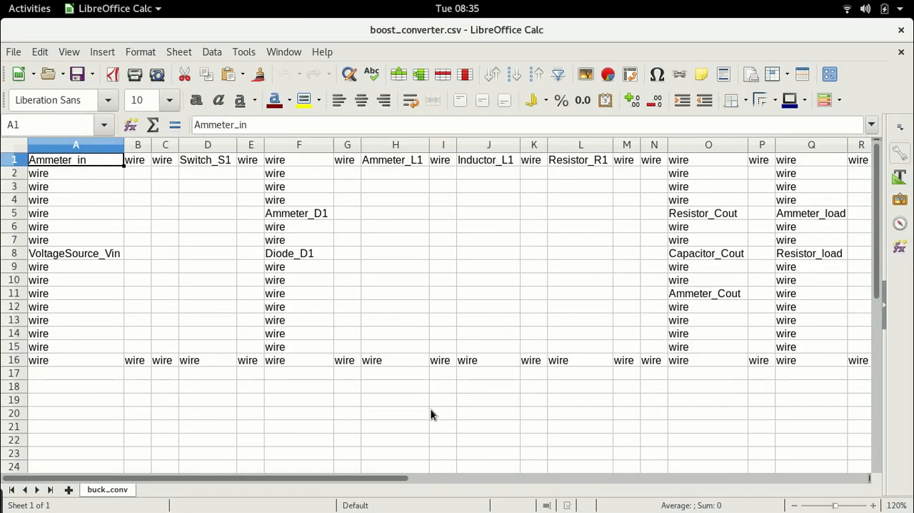
Move Switch_S1 from cell D1 to the empty cell D21 below the circuit.
left_click_drag(397, 483, 351, 478)
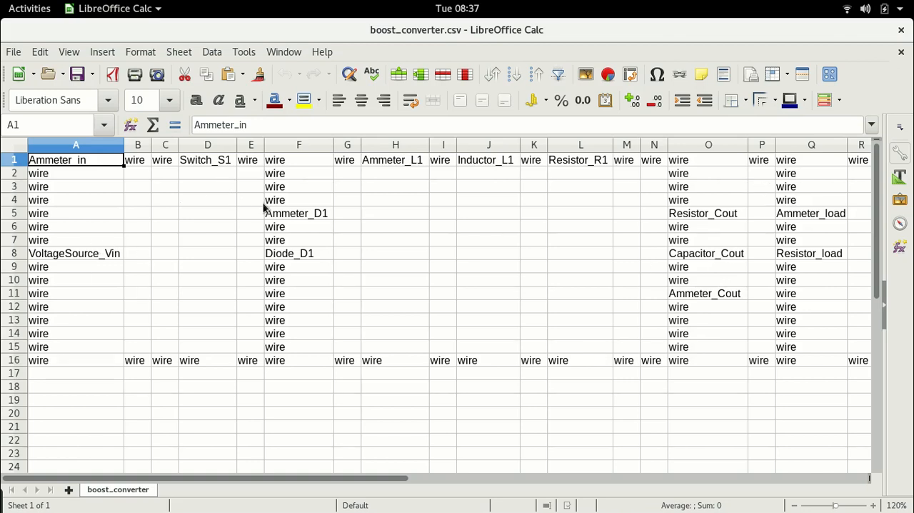
left_click(201, 164)
key("ctrl+x")
left_click(187, 431)
key("ctrl+v")
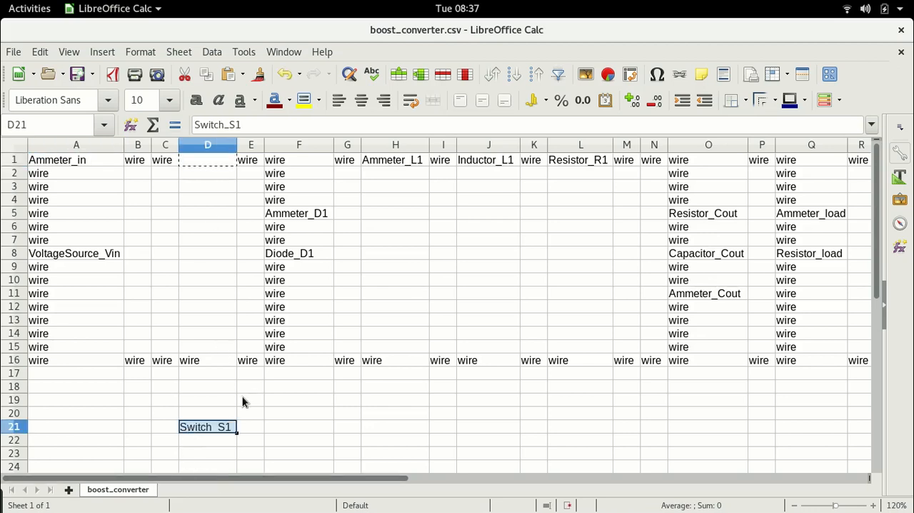
Move Ammeter_D1 from cell F5 to J22 and Diode_D1 from cell F8 to K22 below the circuit.
left_click(299, 215)
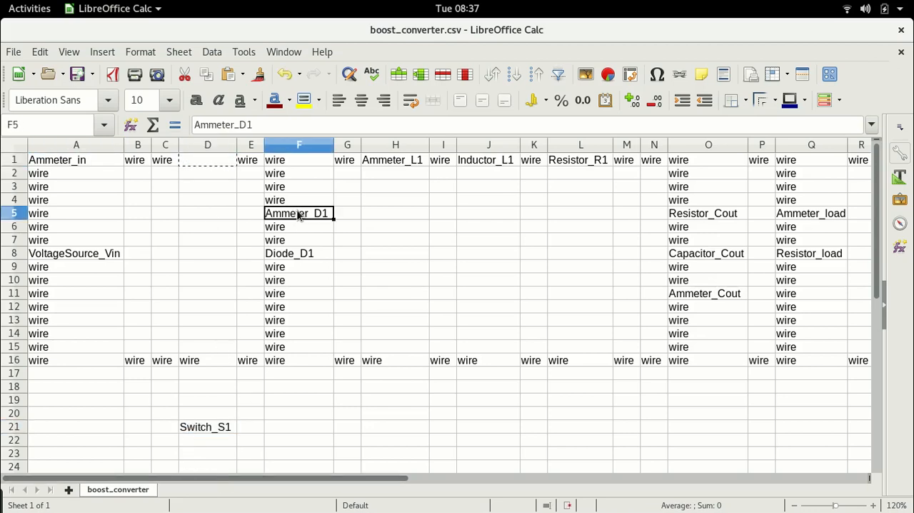
key("ctrl+x")
left_click_drag(486, 401, 483, 412)
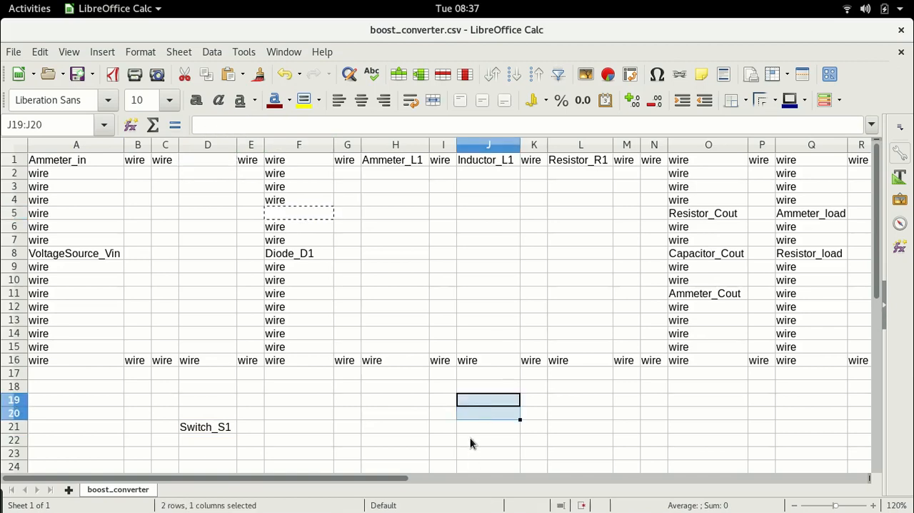
left_click(472, 439)
key("ctrl+v")
left_click(282, 256)
key("ctrl+x")
left_click(543, 441)
key("ctrl+v")
Move Ammeter_L1 from cell H1 to the empty cell D1 in the top branch.
left_click(392, 165)
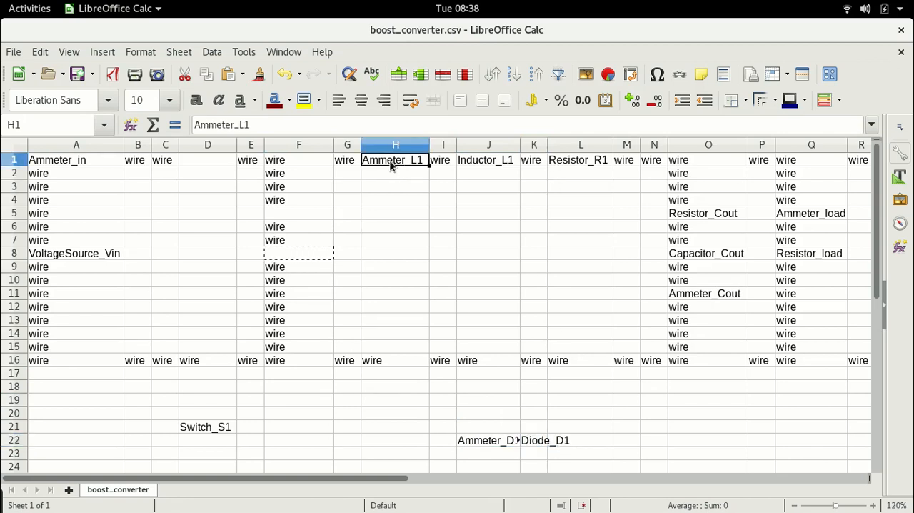
key("ctrl+x")
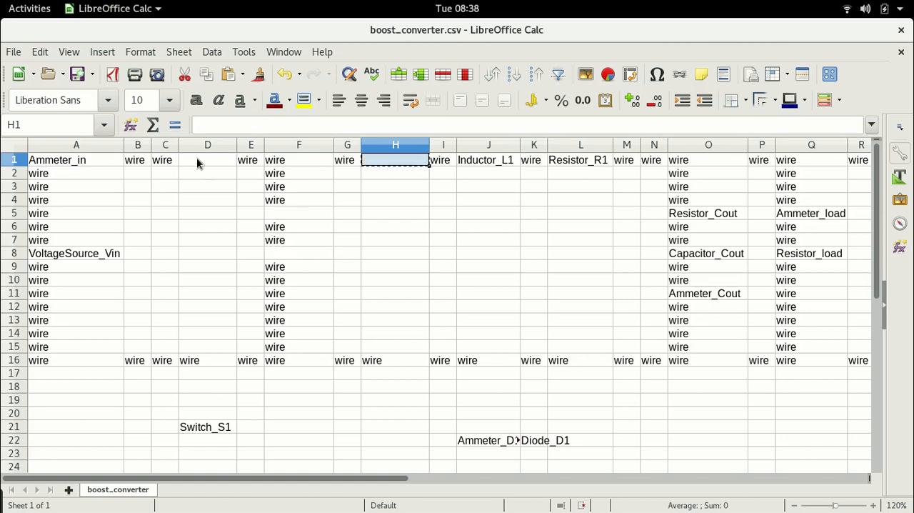
left_click(200, 164)
key("ctrl+v")
left_click(390, 204)
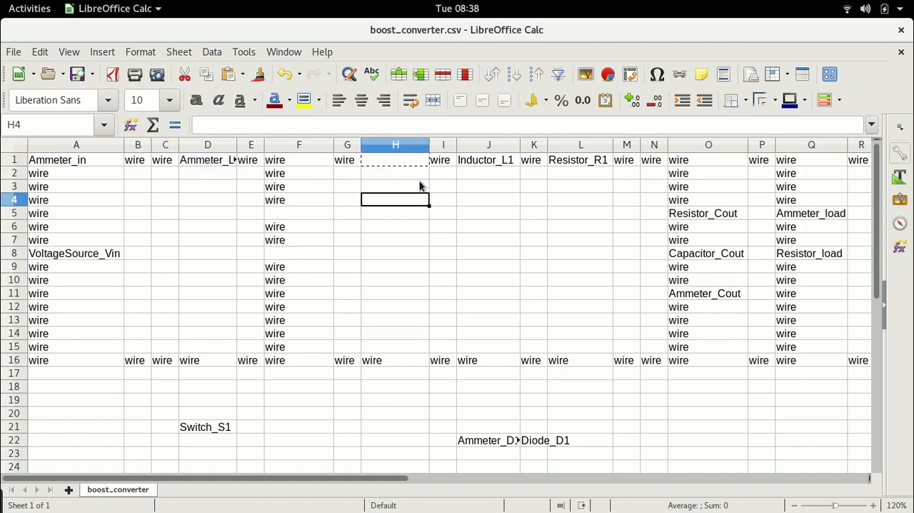
Move Inductor_L1 from cell J1 to A3, replacing the wire in the input branch.
left_click(481, 161)
key("ctrl+x")
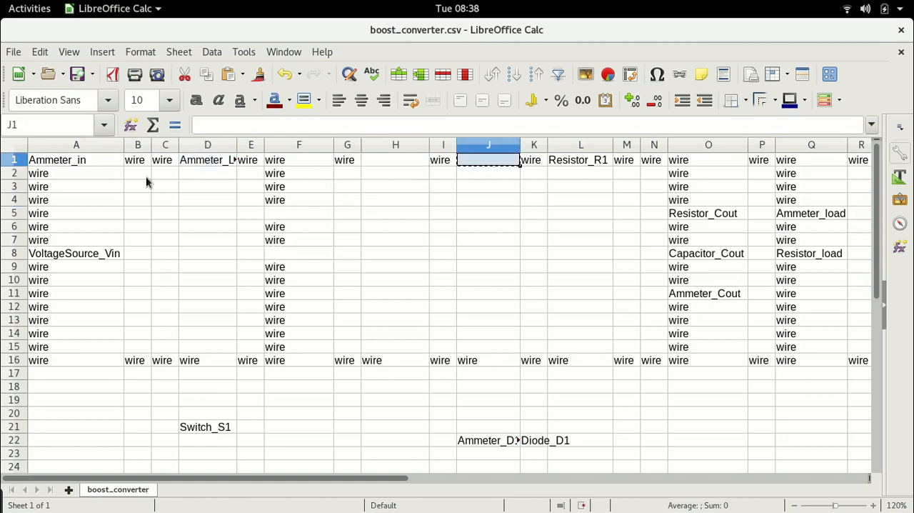
left_click(63, 189)
key("ctrl+v")
left_click(455, 306)
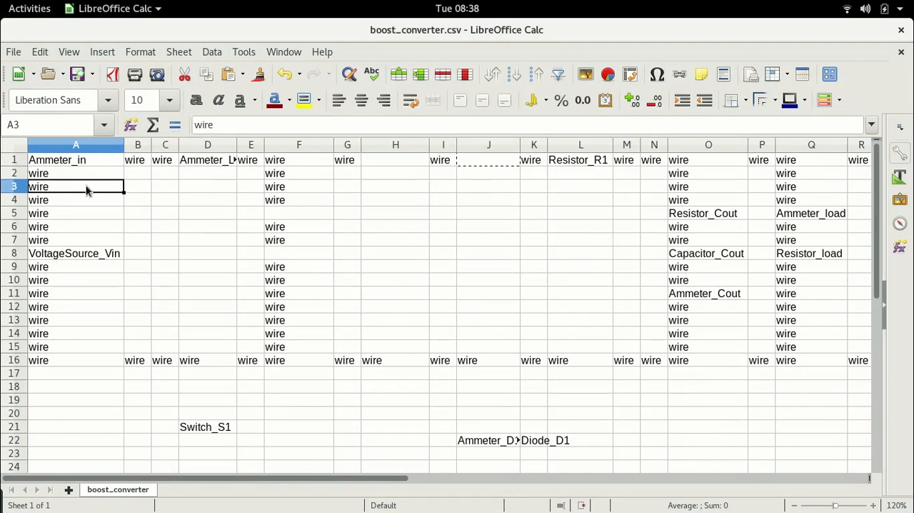
key("Delete")
key("ctrl+v")
Move Resistor_R1 from cell L1 to A5, replacing the wire below Inductor_L1.
left_click(595, 163)
key("ctrl+x")
left_click(63, 217)
key("Delete")
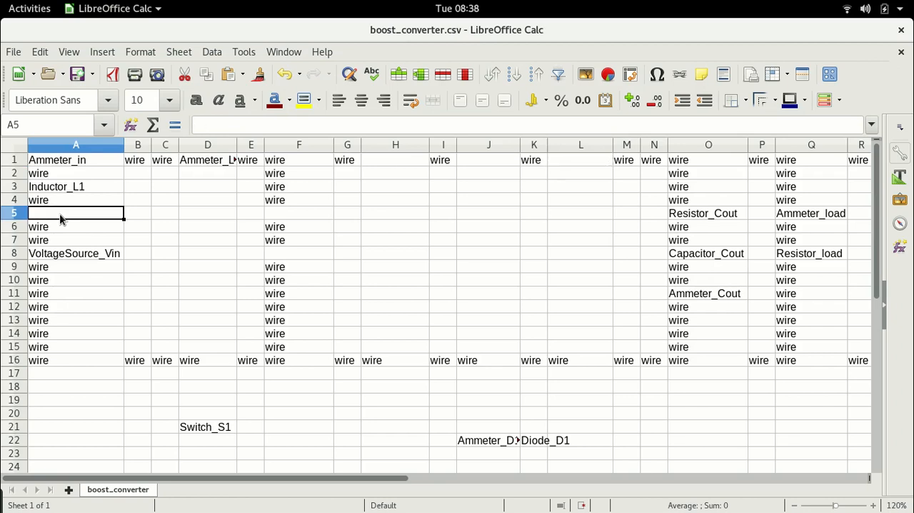
key("ctrl+v")
left_click(167, 214)
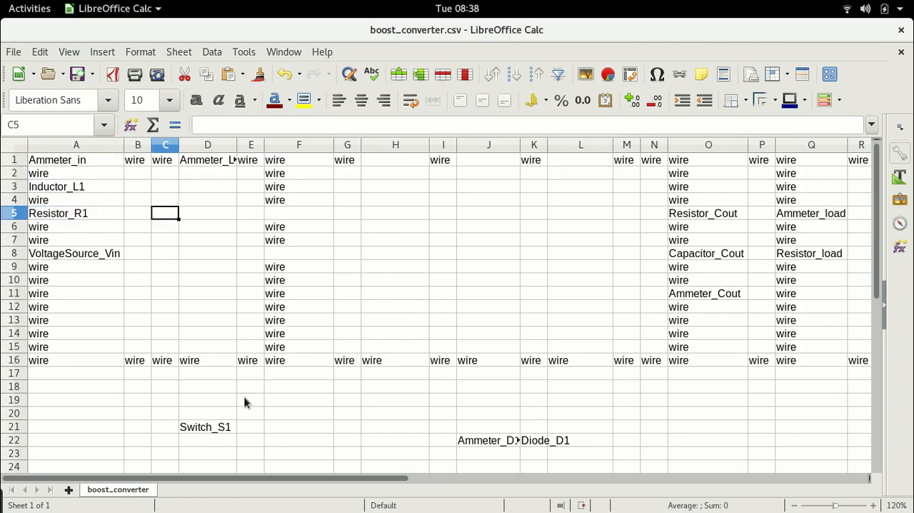
Move Switch_S1 from cell D21 to F8 and fill the gap in cell F5 with wire.
left_click(204, 432)
key("ctrl+x")
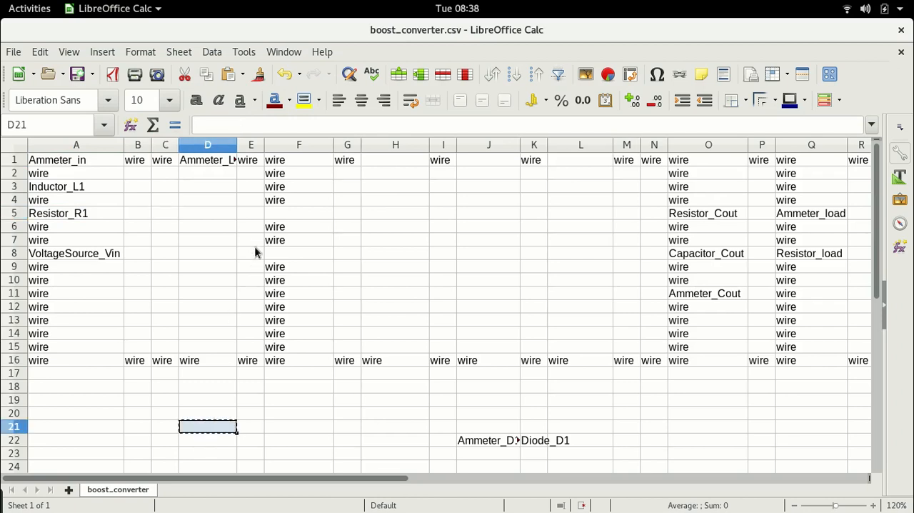
left_click(288, 254)
key("ctrl+v")
left_click(287, 211)
type("wire")
left_click(347, 440)
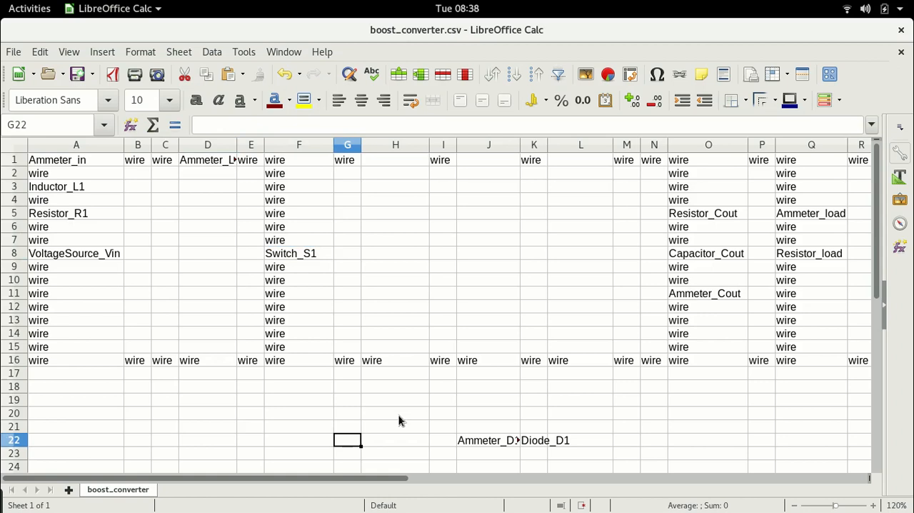
Move Ammeter_D1 from cell J22 to the empty cell H1 in the top branch.
left_click(500, 441)
key("ctrl+x")
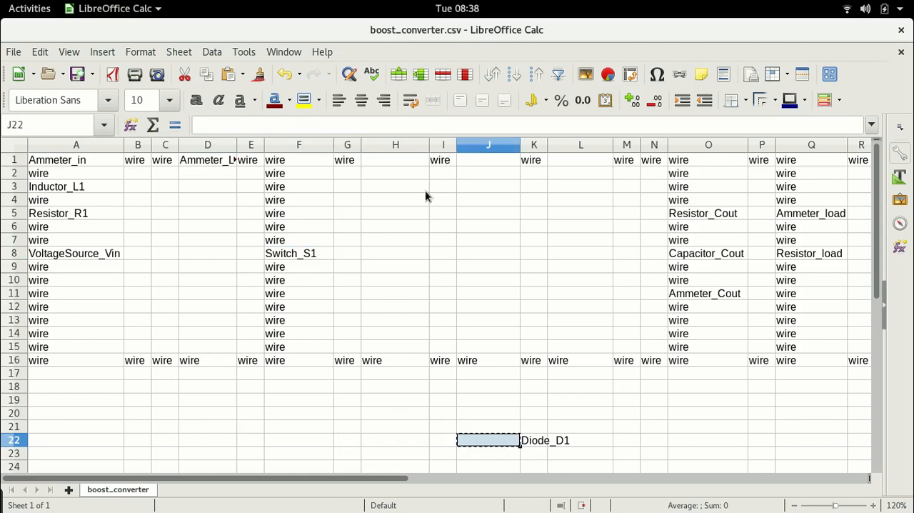
left_click(395, 160)
key("ctrl+v")
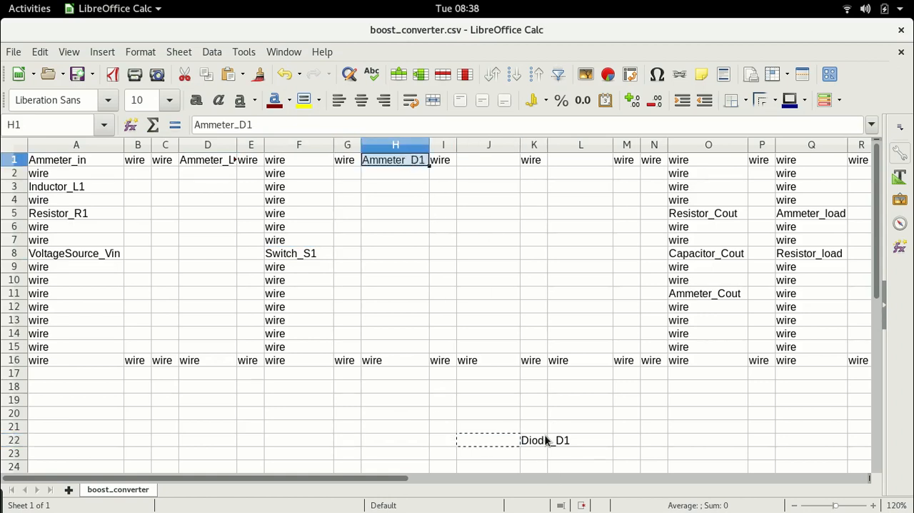
Move Diode_D1 from cell K22 to J1 and fill the gap in cell L1 with wire.
left_click(544, 429)
left_click(541, 442)
key("ctrl+x")
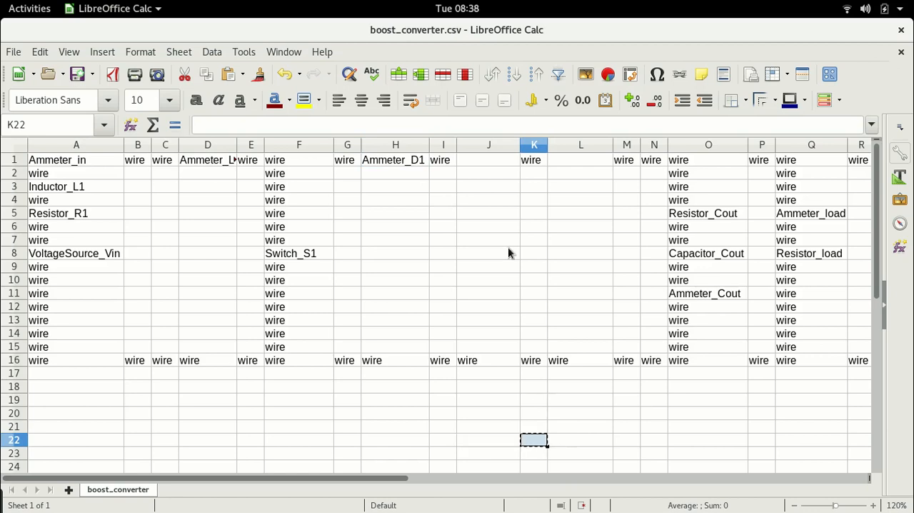
left_click(500, 160)
key("ctrl+v")
left_click(570, 162)
type("wire")
key("Return")
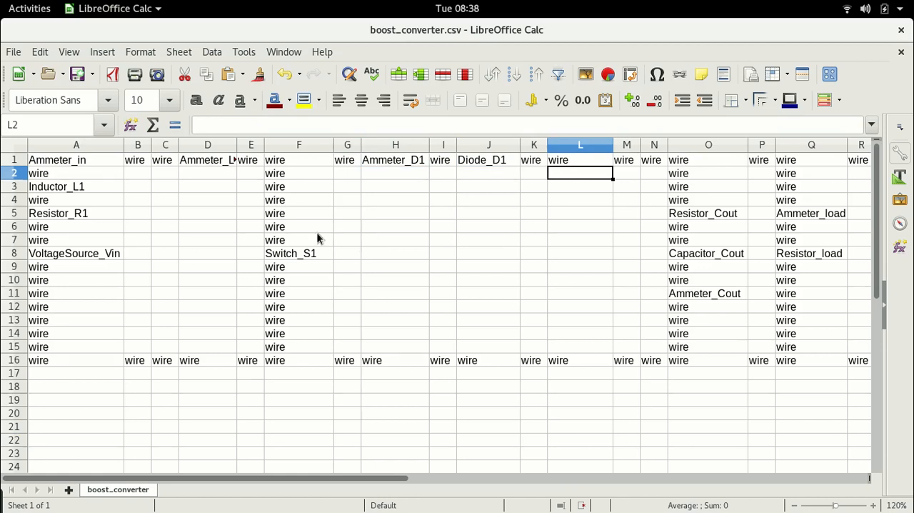
Widen column D to fit Ammeter_L1, narrow column L, and save the spreadsheet in Text CSV format.
mouse_move(237, 148)
left_mouse_down()
mouse_move(255, 148)
mouse_move(245, 147)
left_mouse_up()
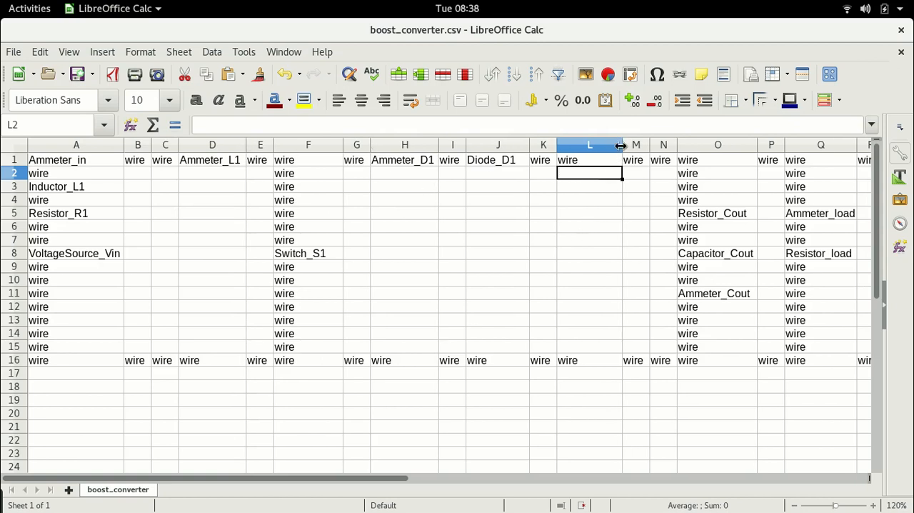
left_click_drag(620, 145, 598, 145)
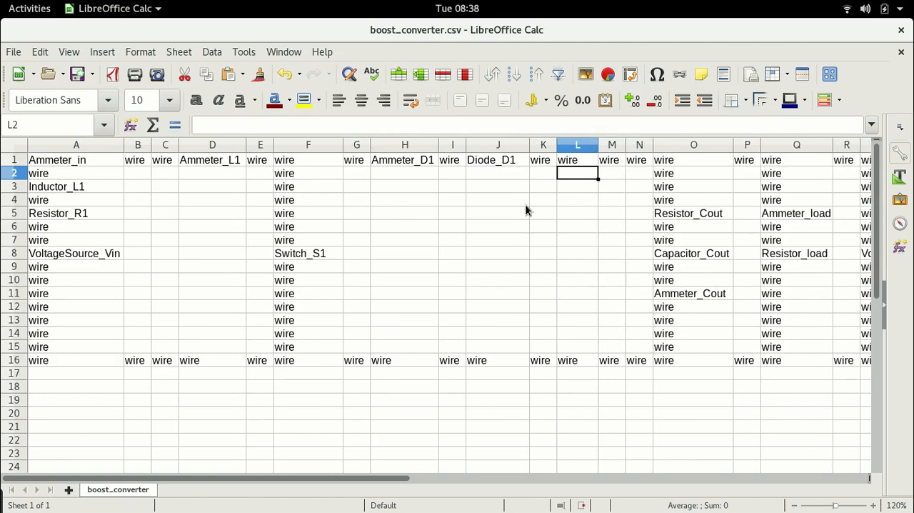
key("ctrl+s")
left_click(587, 323)
left_click(291, 255)
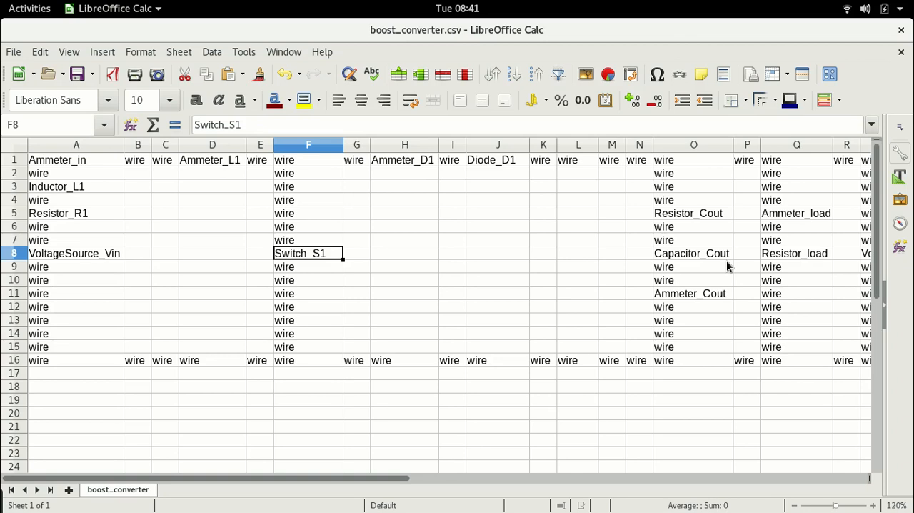
Switch to Files and copy the parent folder path from the properties of boost_converter.csv.
key("alt+Tab")
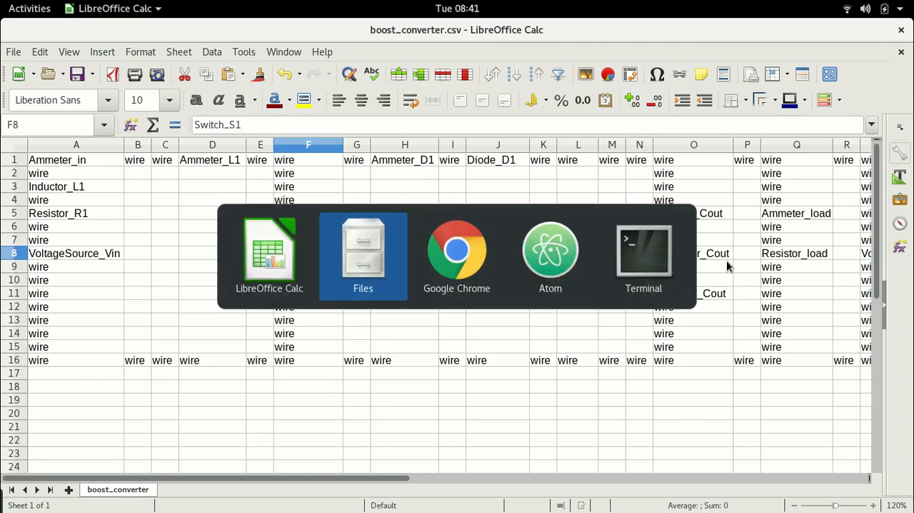
key("alt+Tab")
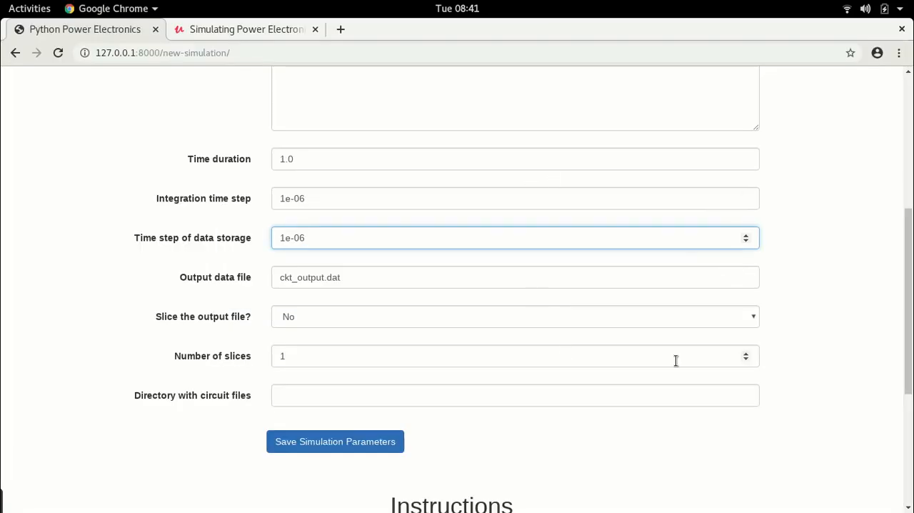
key("alt+Tab")
key("alt+Tab")
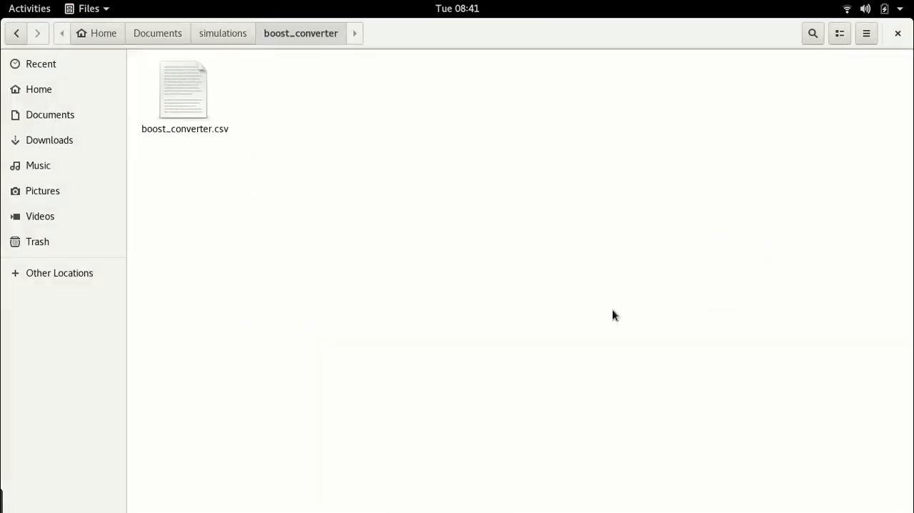
right_click(176, 94)
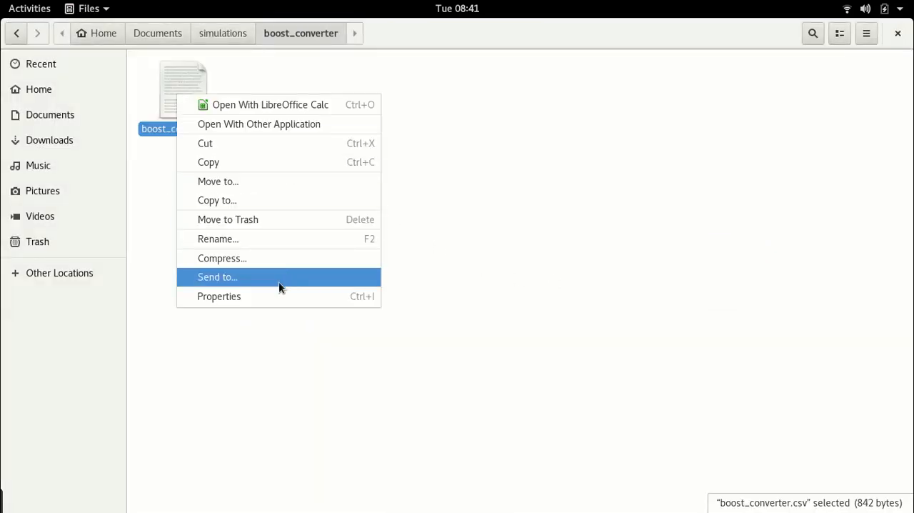
left_click(267, 302)
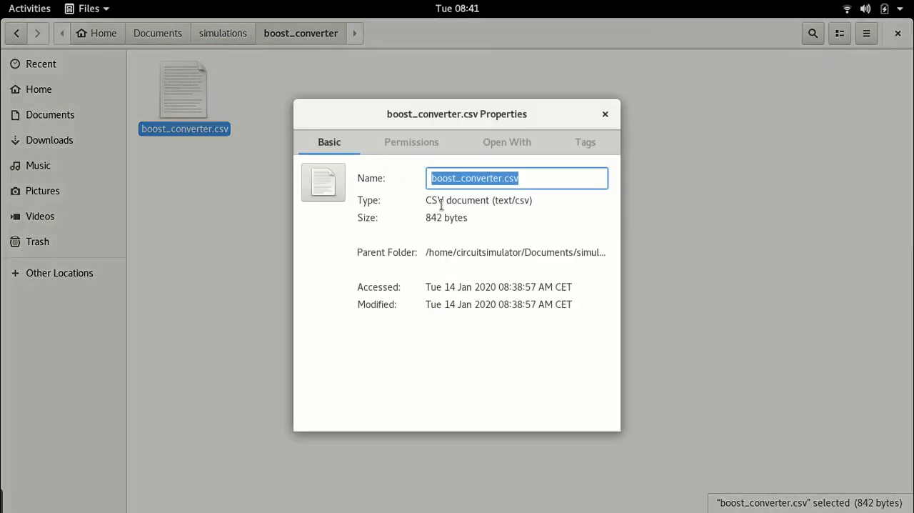
triple_click(500, 255)
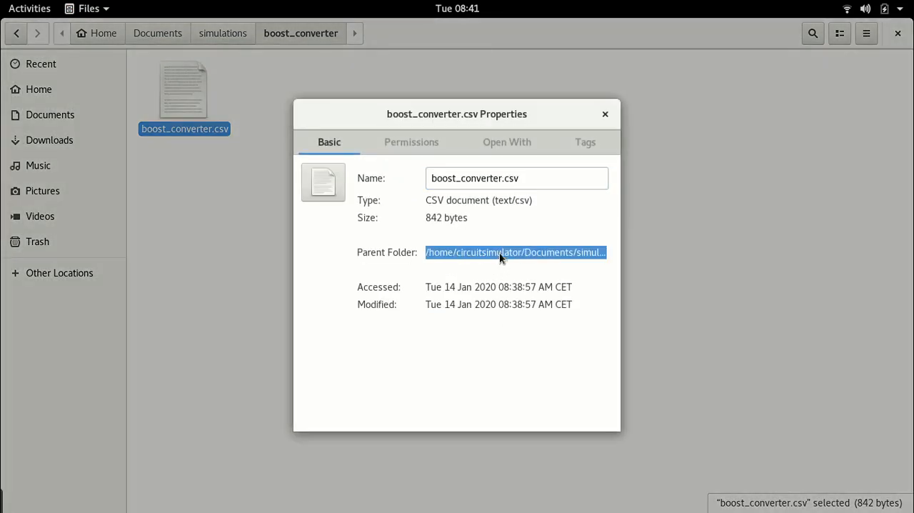
right_click(499, 255)
left_click(557, 284)
Switch to Chrome and paste /home/circuitsimulator/Documents/simulations/boost_converter as the directory with circuit files.
key("alt+Tab")
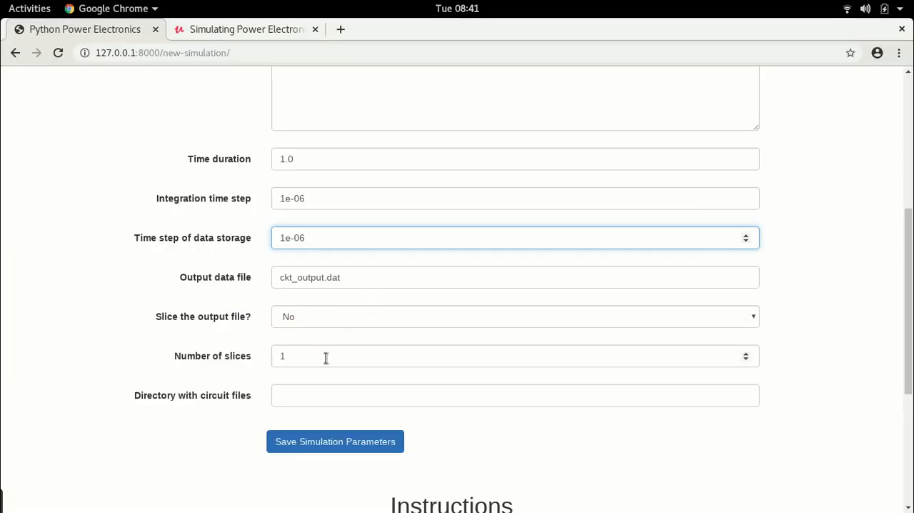
left_click(309, 391)
key("ctrl+v")
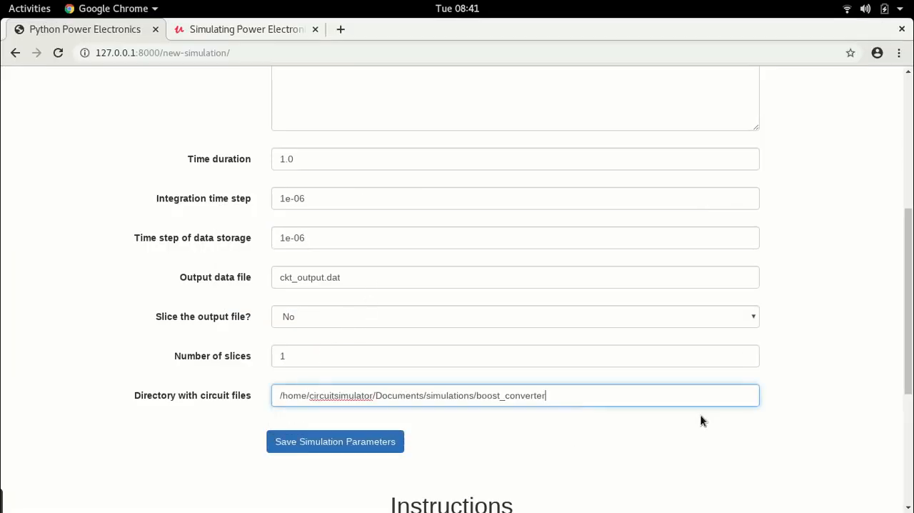
left_click(660, 452)
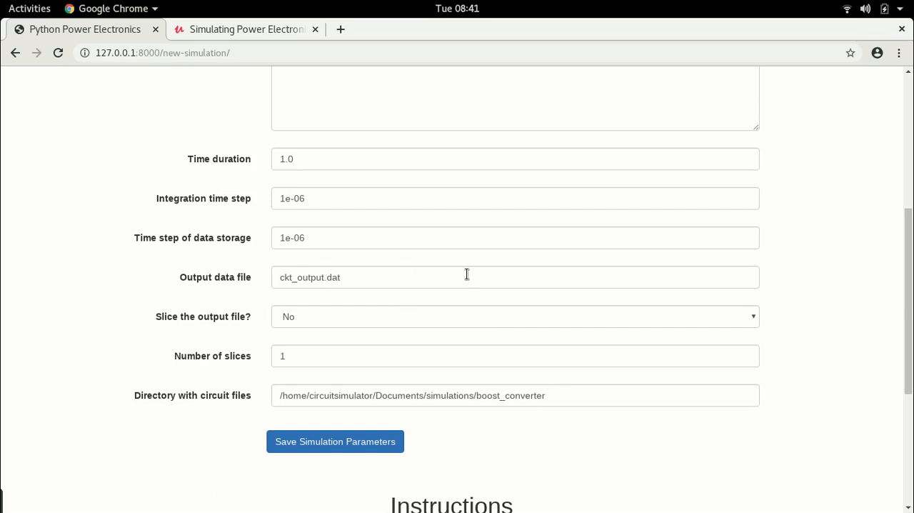
Review the new simulation form and save the simulation parameters.
scroll(860, 294, "up", 2)
scroll(857, 295, "down", 3)
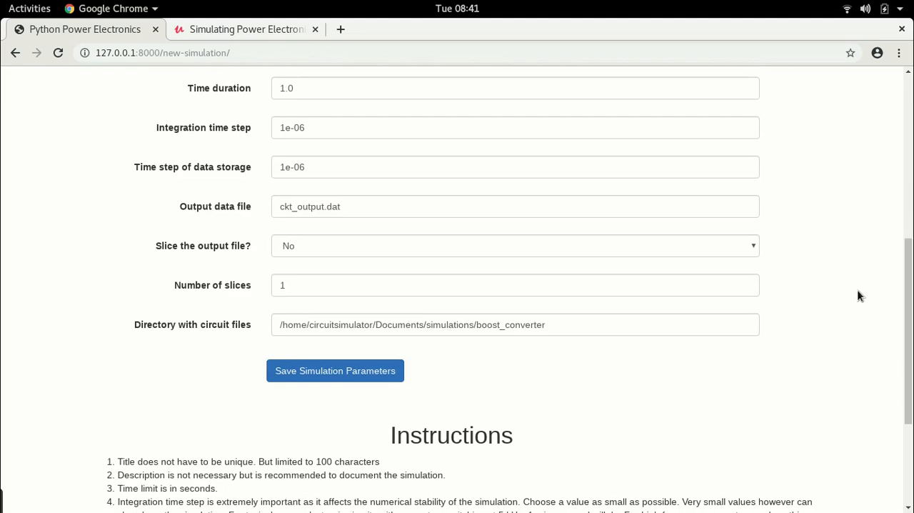
scroll(859, 294, "up", 4)
scroll(858, 295, "down", 1)
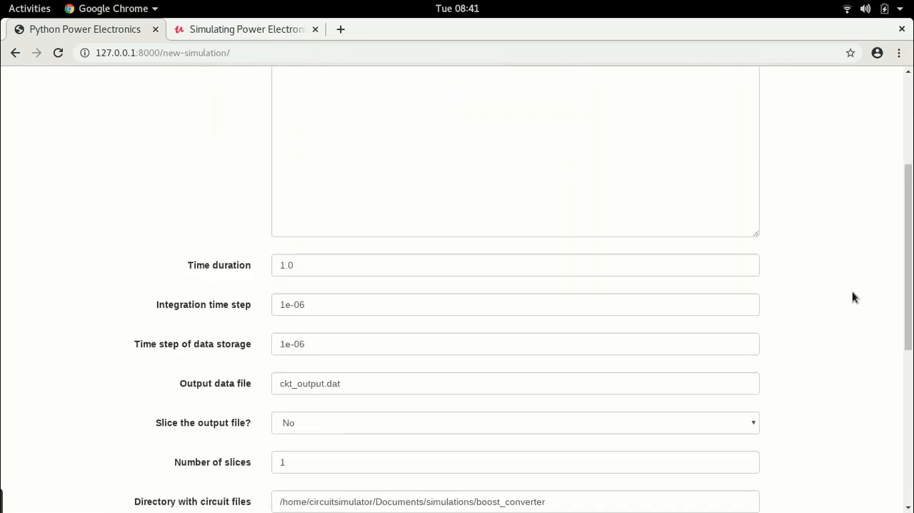
scroll(858, 295, "down", 3)
left_click(322, 411)
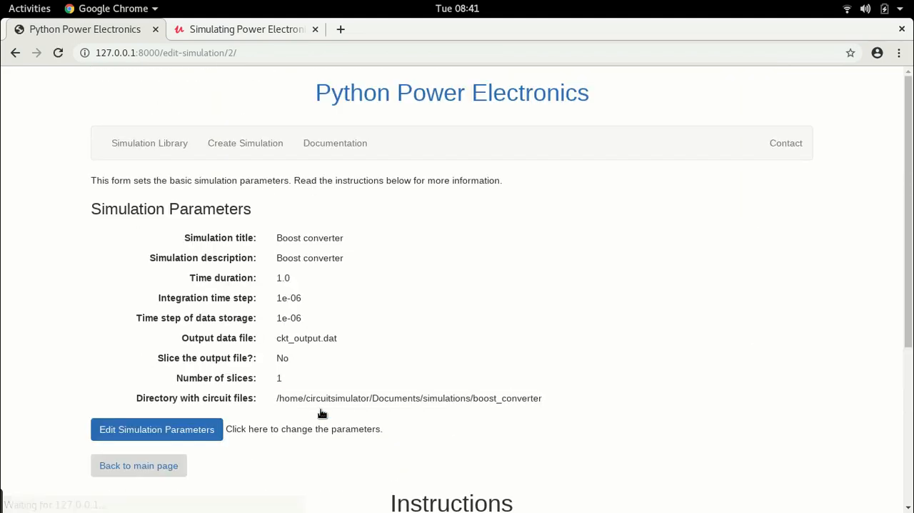
Return to the simulation's main page and open the page for adding circuit schematics.
scroll(539, 341, "down", 2)
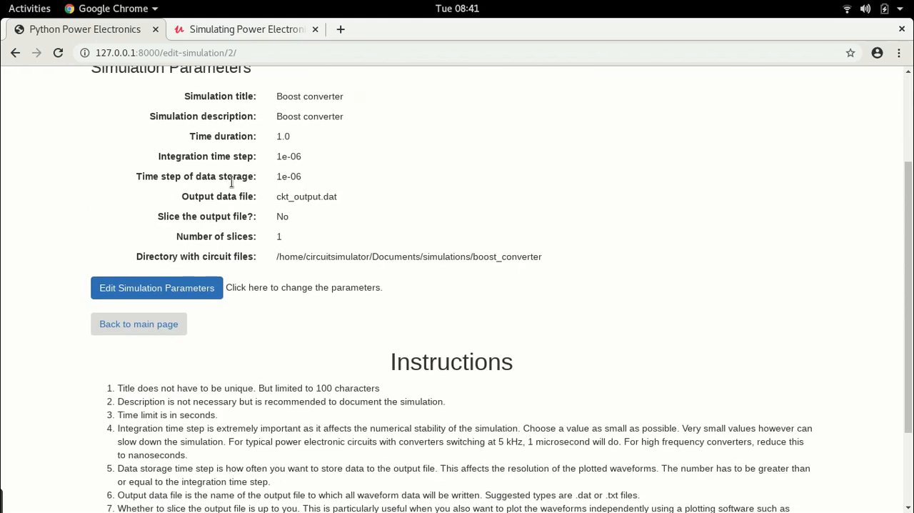
left_click(143, 327)
left_click(223, 235)
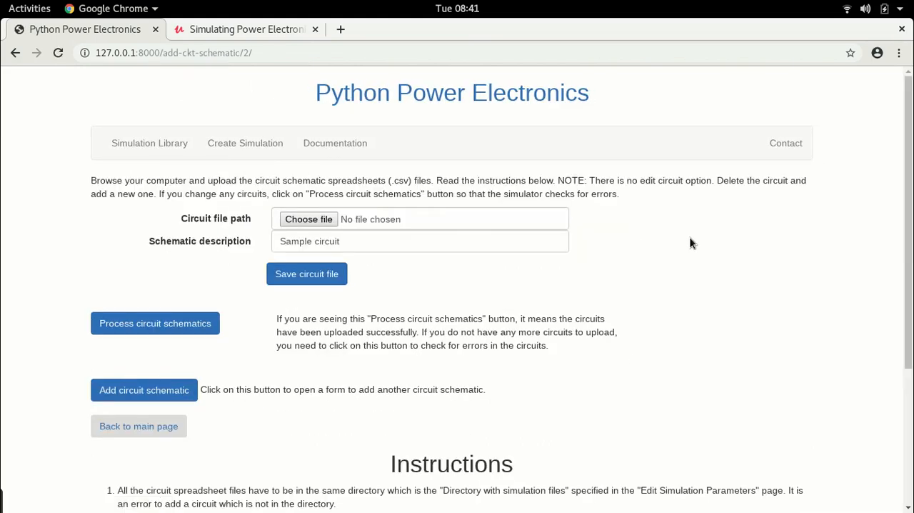
Choose boost_converter.csv from the simulations/boost_converter folder as the circuit file.
left_click(314, 219)
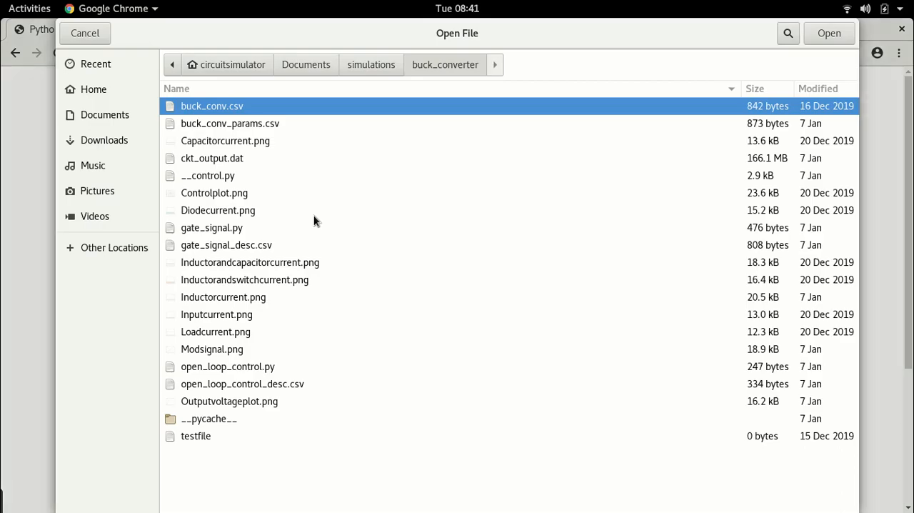
left_click(372, 63)
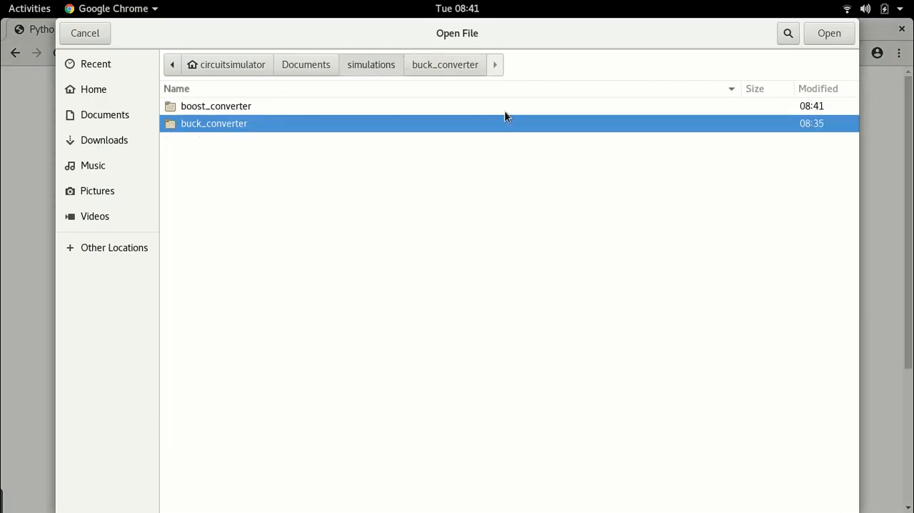
double_click(220, 107)
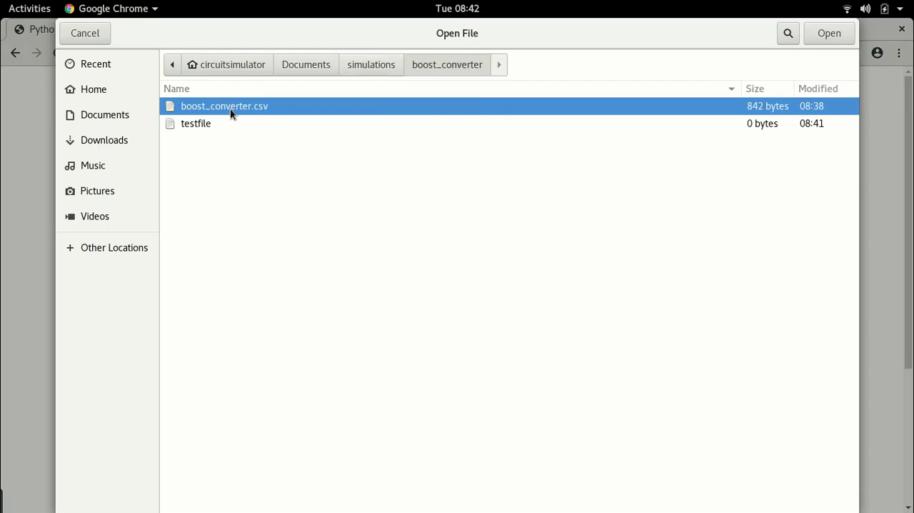
left_click(834, 35)
Set the schematic description to "Boost converter" and save the circuit file.
left_click(357, 239)
key("BackSpace")
key("BackSpace")
key("BackSpace")
key("BackSpace")
key("BackSpace")
key("BackSpace")
key("BackSpace")
key("BackSpace")
key("BackSpace")
key("BackSpace")
key("BackSpace")
key("BackSpace")
key("BackSpace")
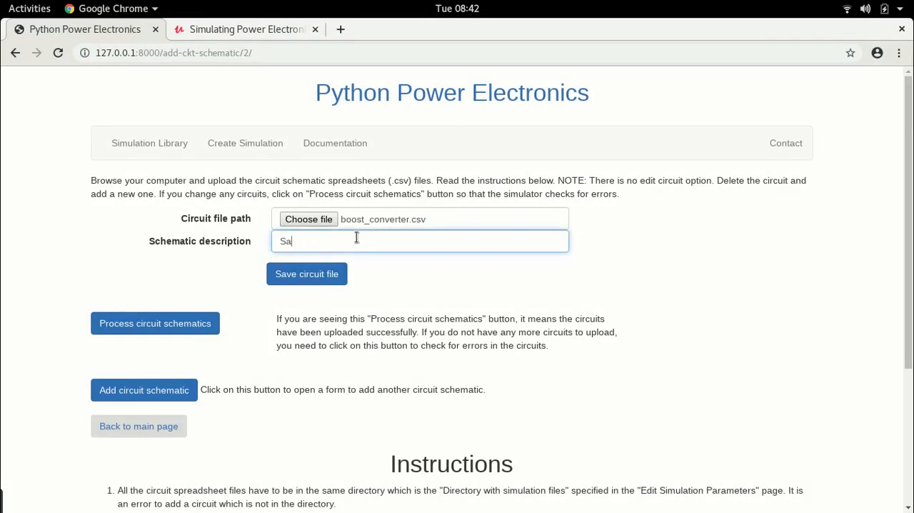
type("Boost converter")
left_click(295, 282)
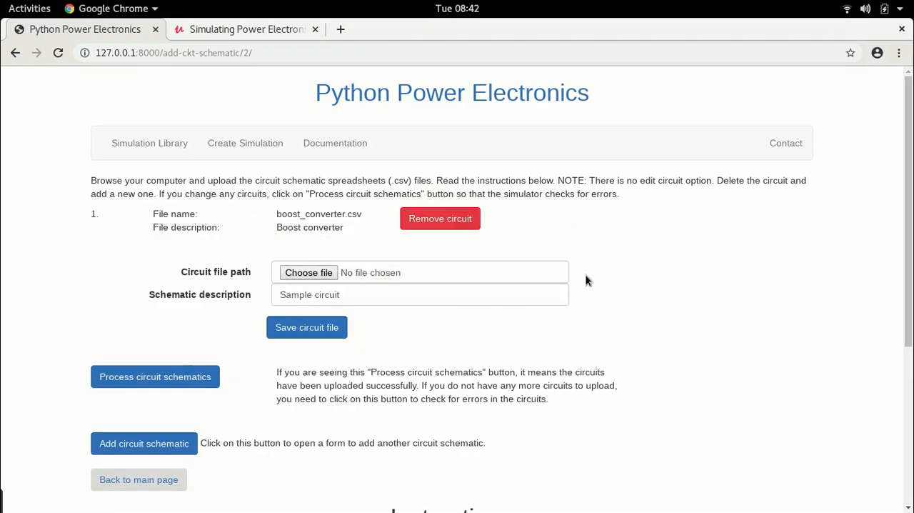
Process the uploaded circuit schematics to check them for errors.
scroll(587, 280, "down", 2)
left_click(136, 300)
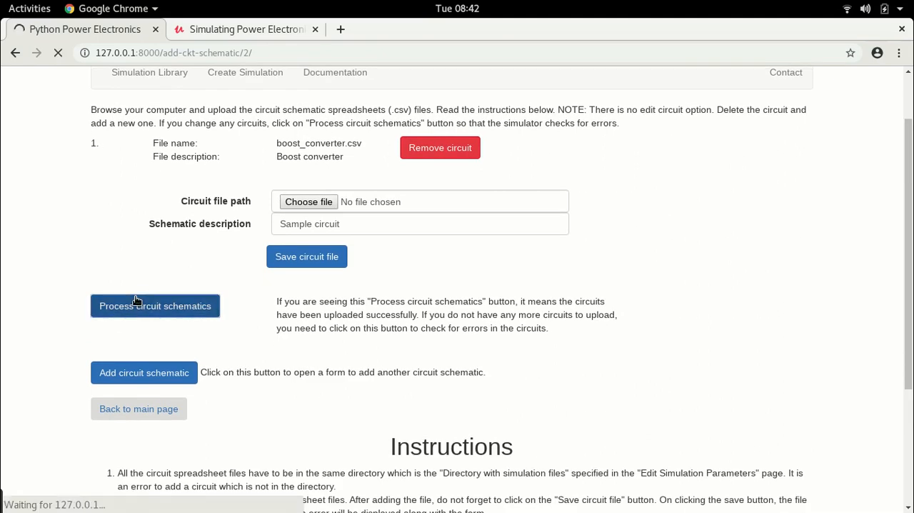
scroll(112, 327, "down", 3)
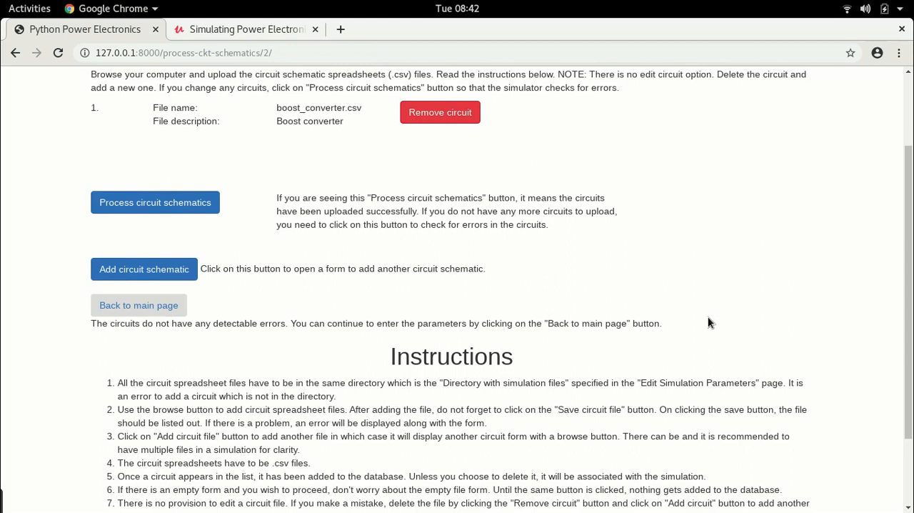
key("alt+Tab")
key("alt+Tab")
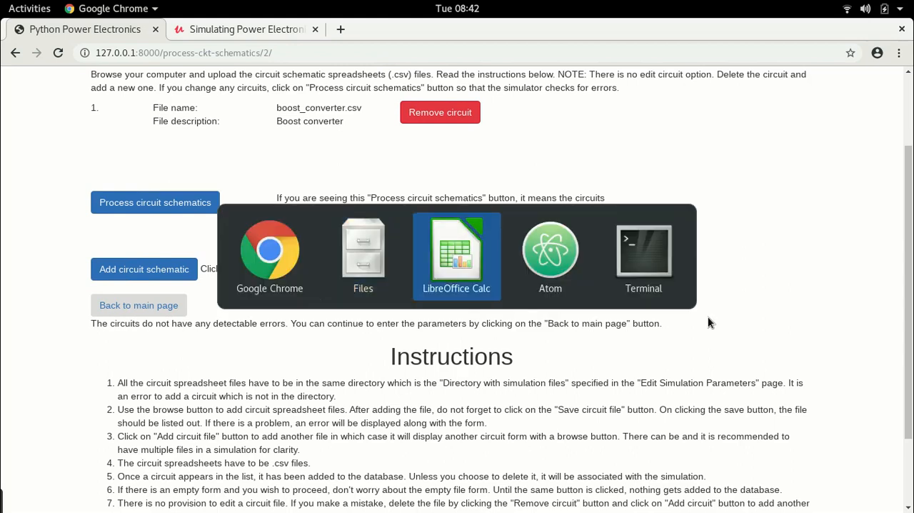
key("alt+Tab")
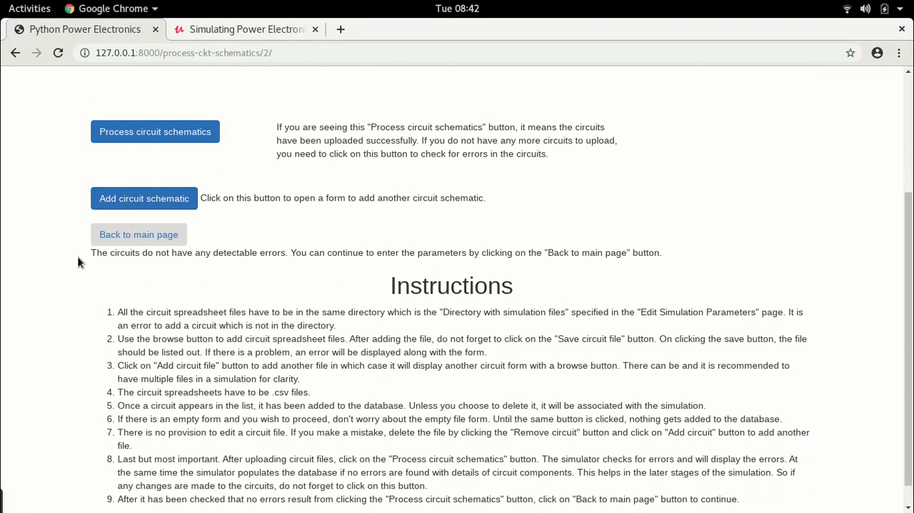
Return to the simulation's main page and open the component parameters of boost_converter.csv.
left_click(138, 236)
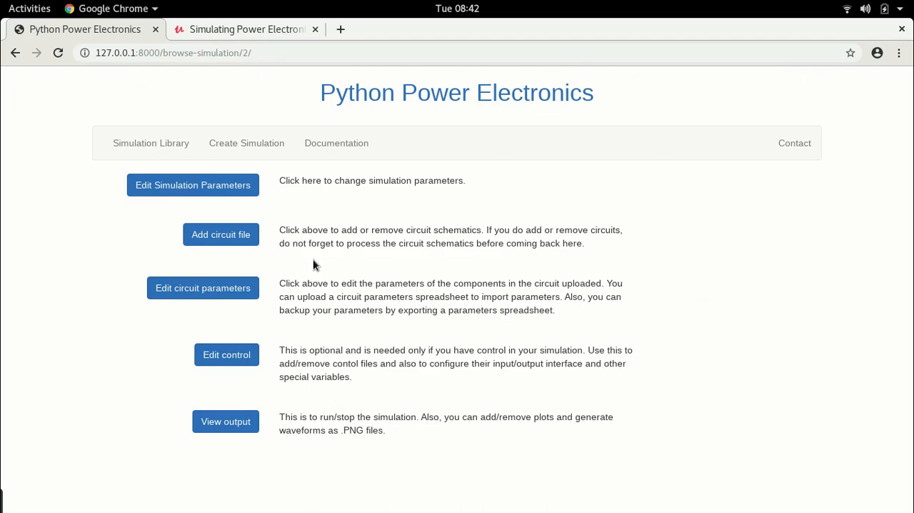
left_click(196, 288)
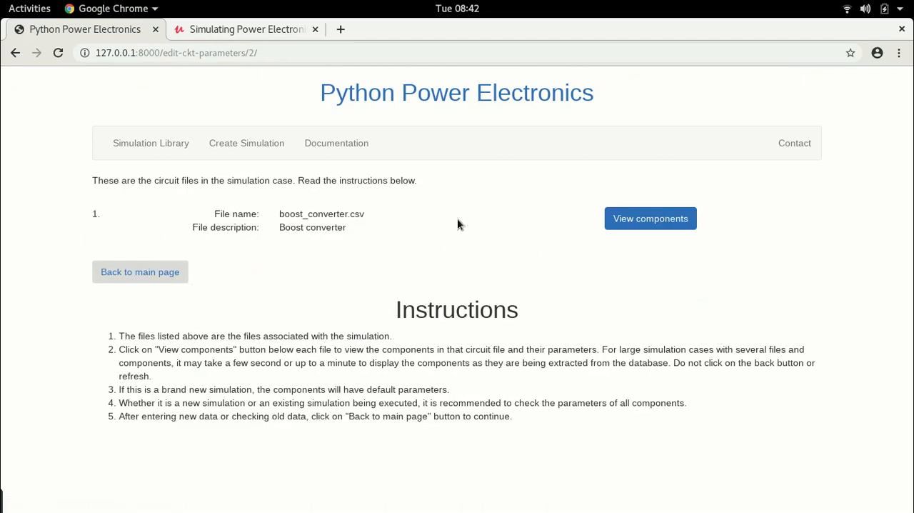
left_click(674, 218)
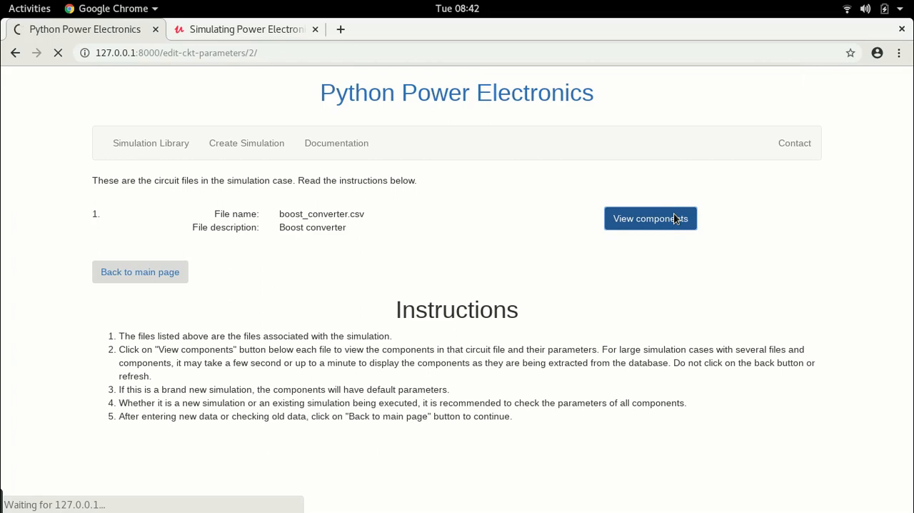
scroll(623, 224, "down", 5)
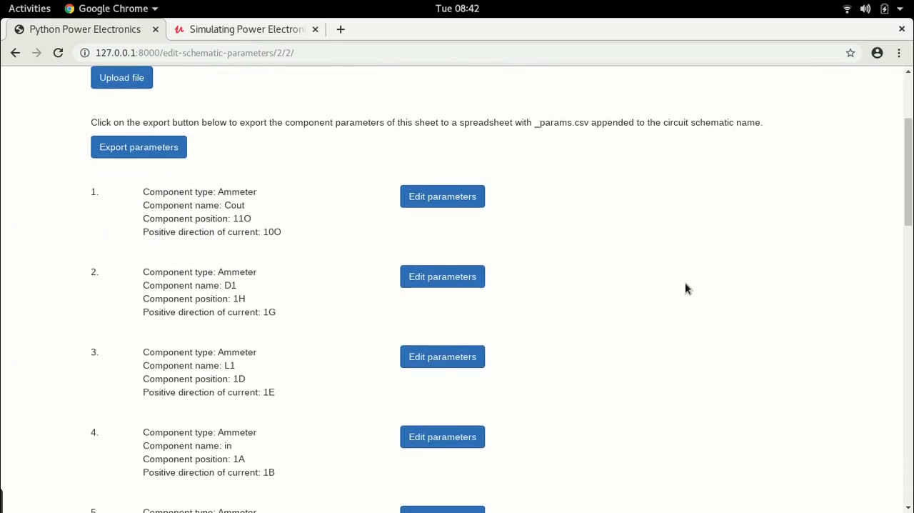
Locate Ammeter_Cout in the LibreOffice Calc circuit sheet, and in Chrome try to save its positive polarity towards 11O.
key("alt+Tab")
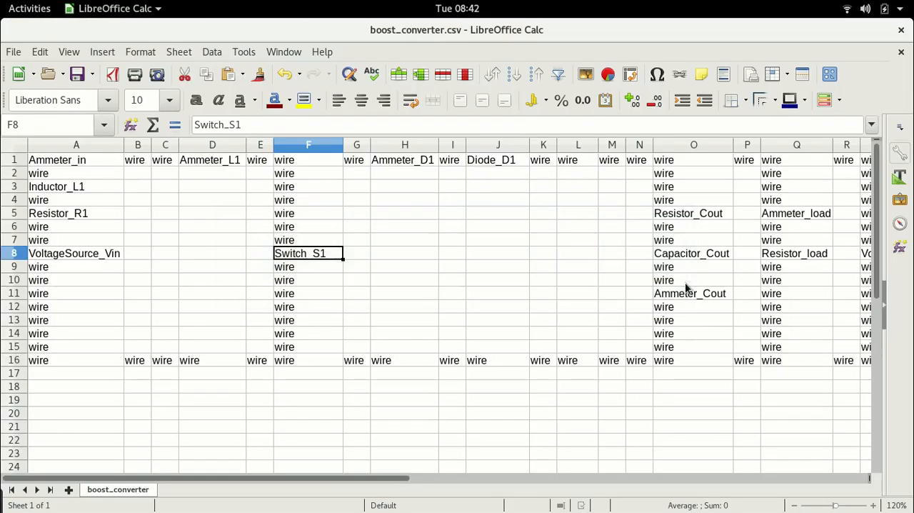
left_click_drag(327, 478, 257, 502)
key("alt+Tab")
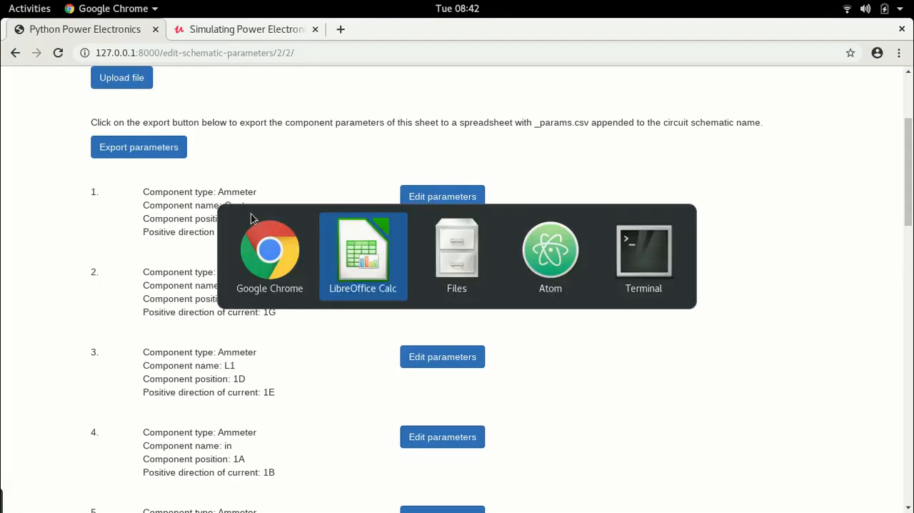
key("alt+Tab")
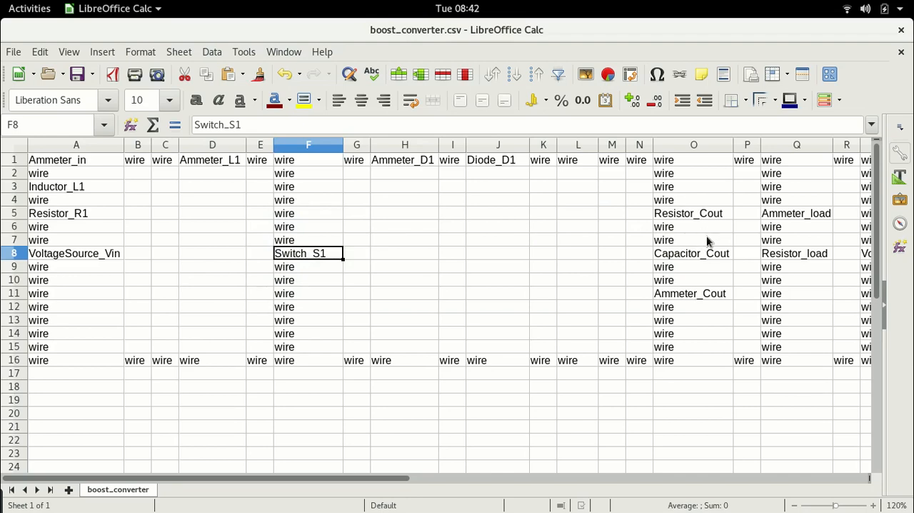
left_click(702, 293)
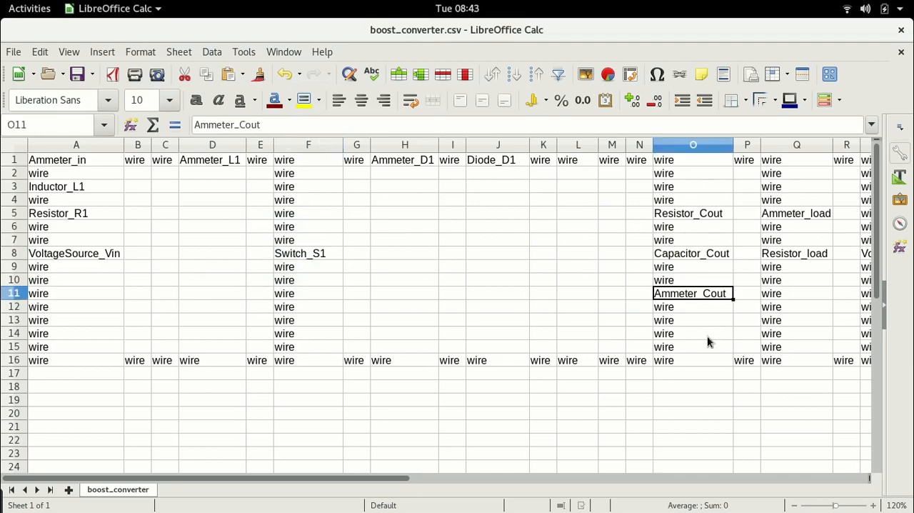
key("alt+Tab")
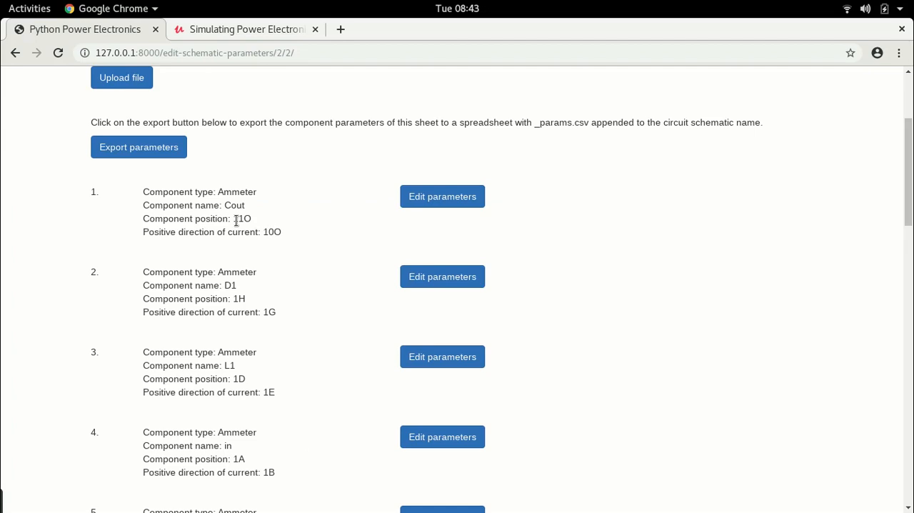
left_click(457, 200)
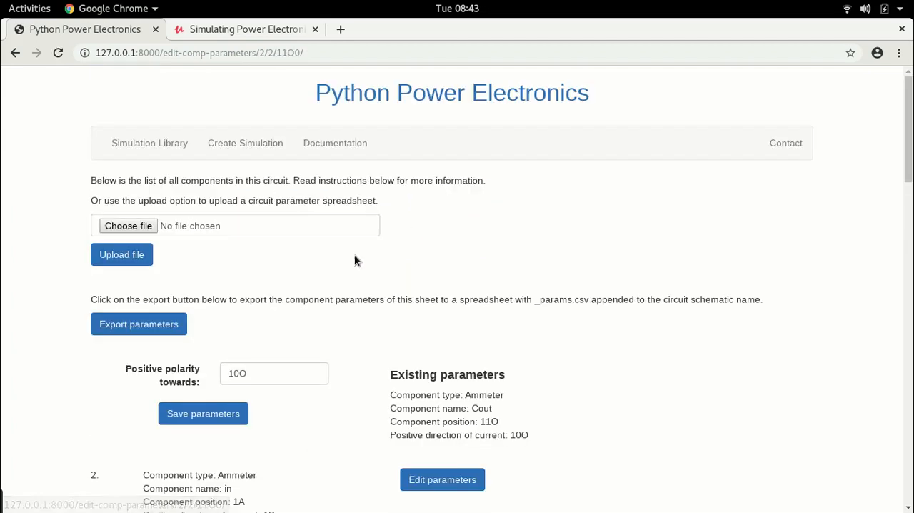
scroll(321, 214, "down", 5)
left_click(239, 162)
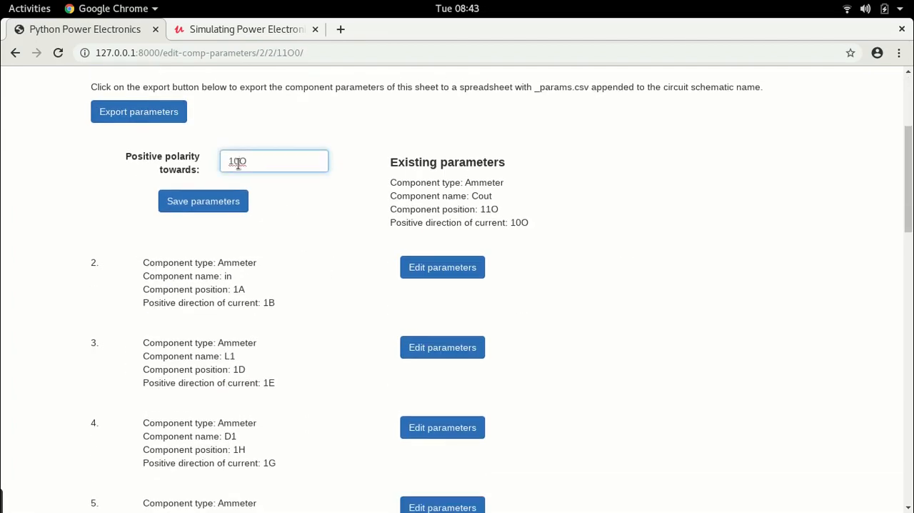
left_click(193, 201)
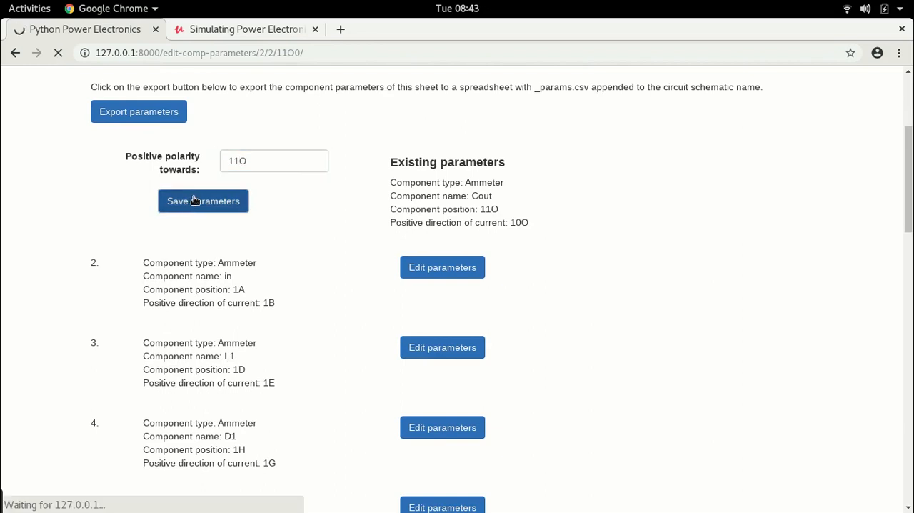
Locate Ammeter_D1 in the LibreOffice Calc circuit sheet, and in Chrome save its positive polarity towards 1I.
scroll(200, 178, "down", 3)
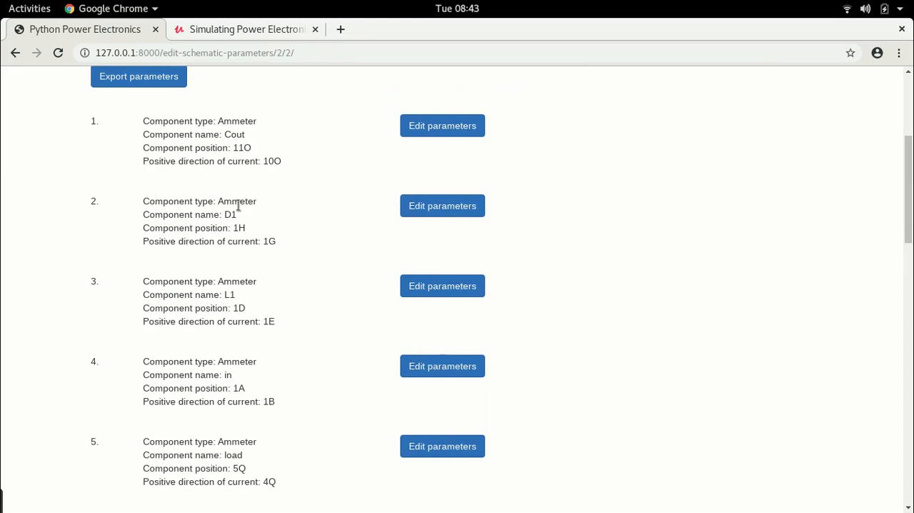
key("alt+Tab")
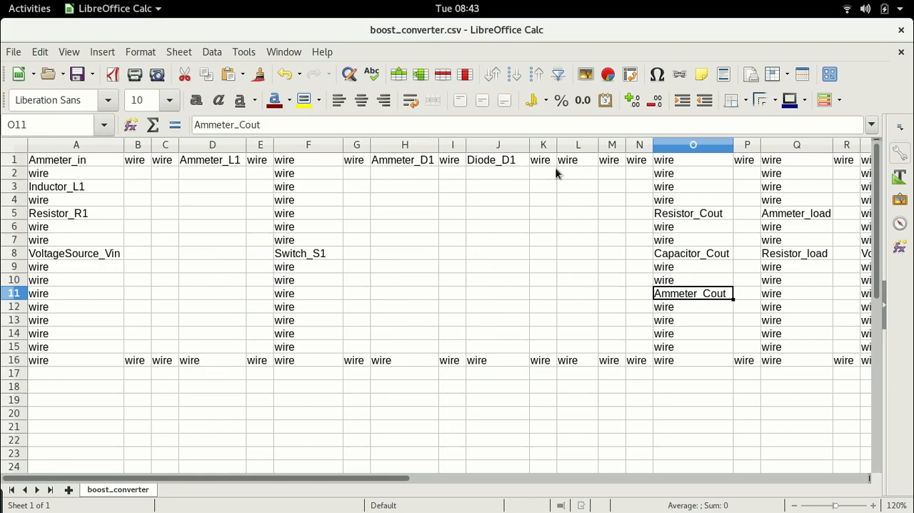
key("alt+Tab")
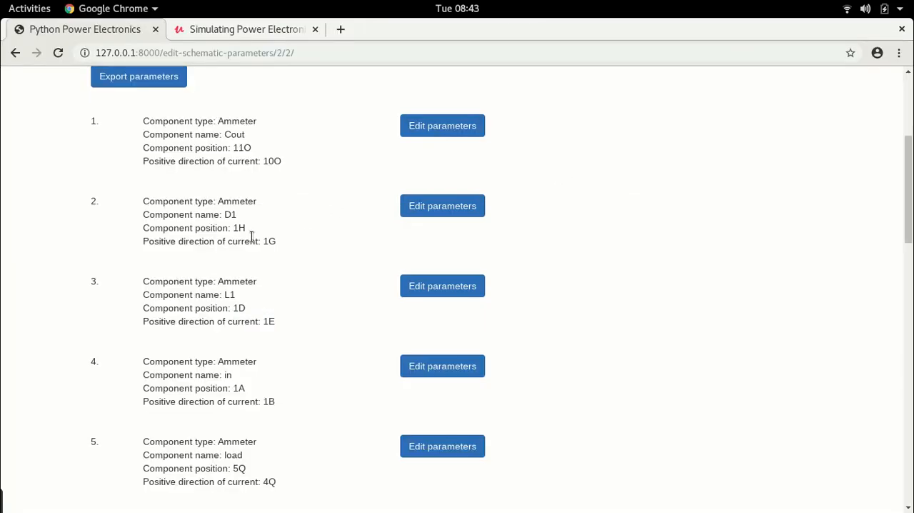
key("alt+Tab")
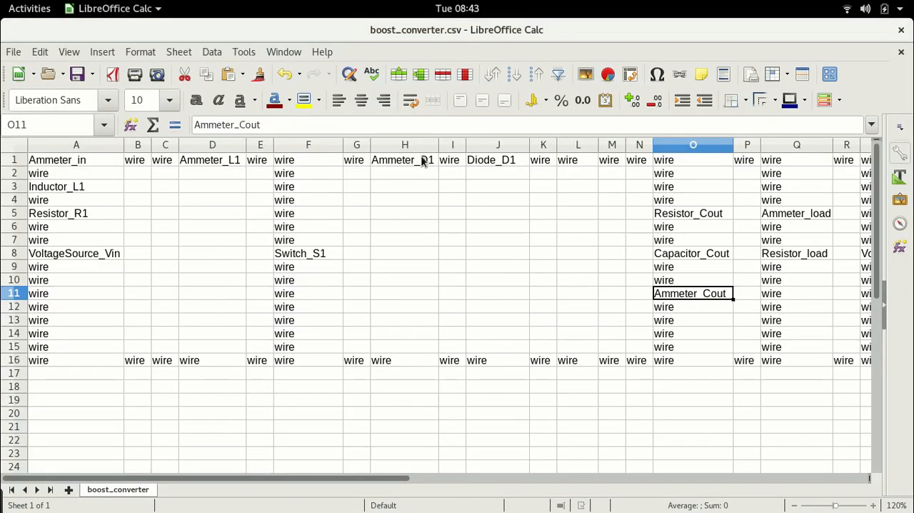
left_click(414, 159)
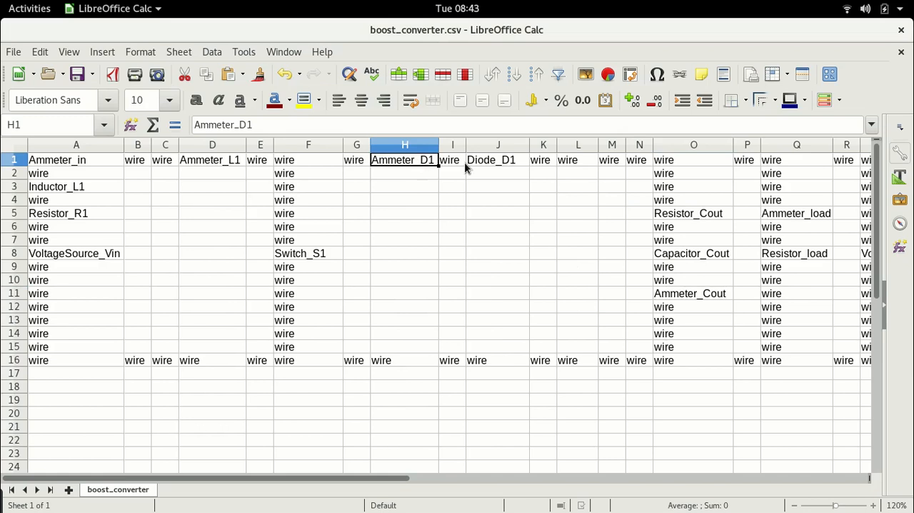
key("alt+Tab")
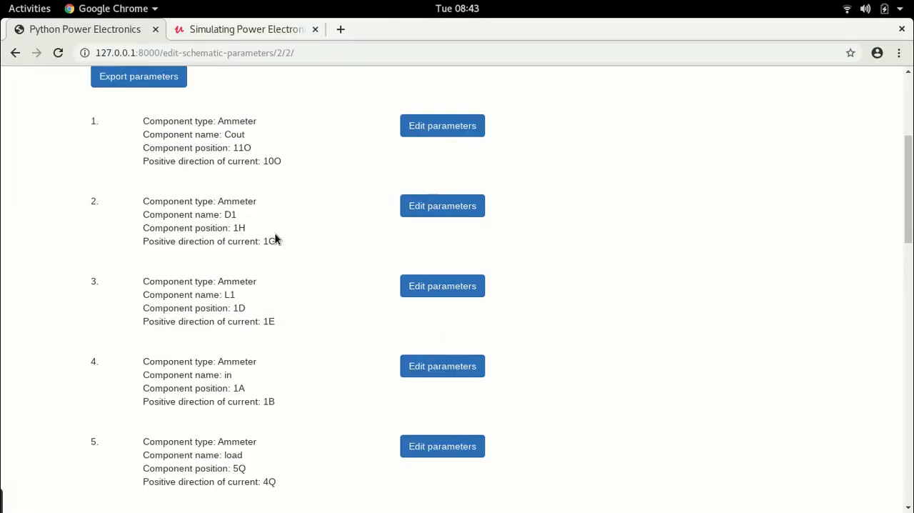
left_click(442, 206)
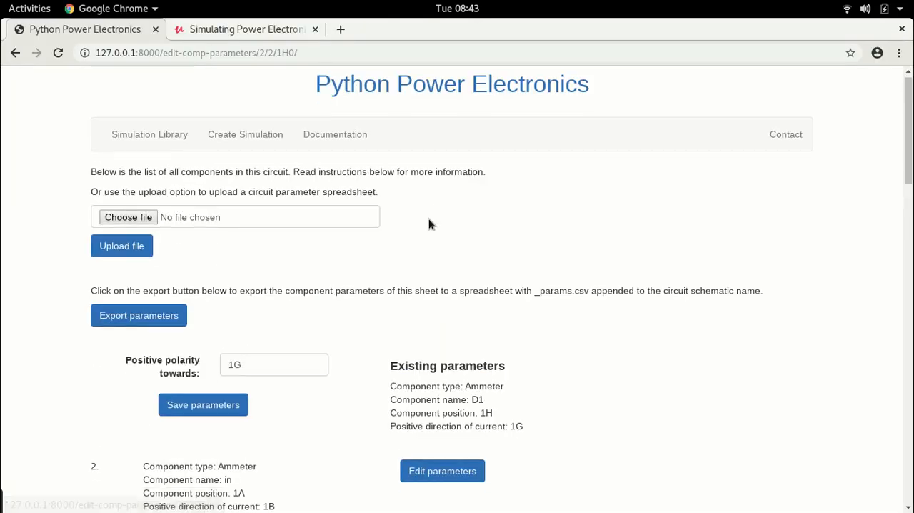
double_click(273, 125)
type("1I")
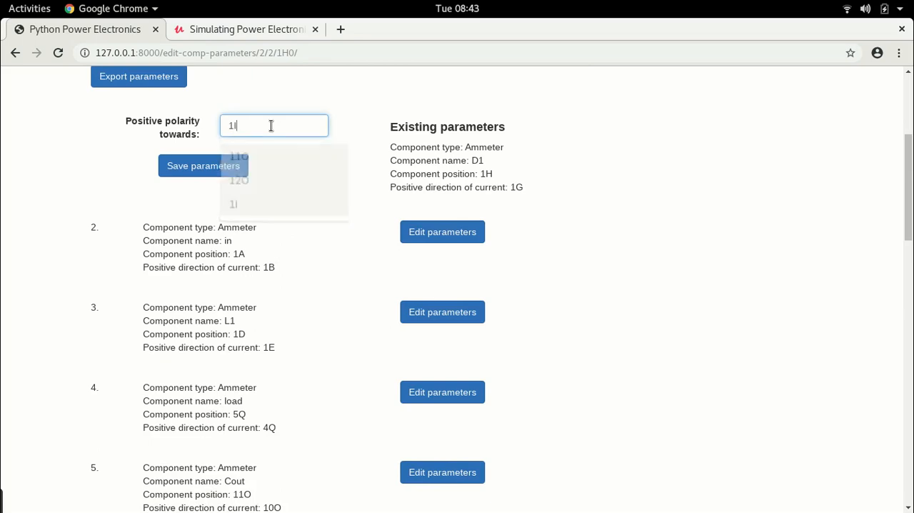
left_click(188, 176)
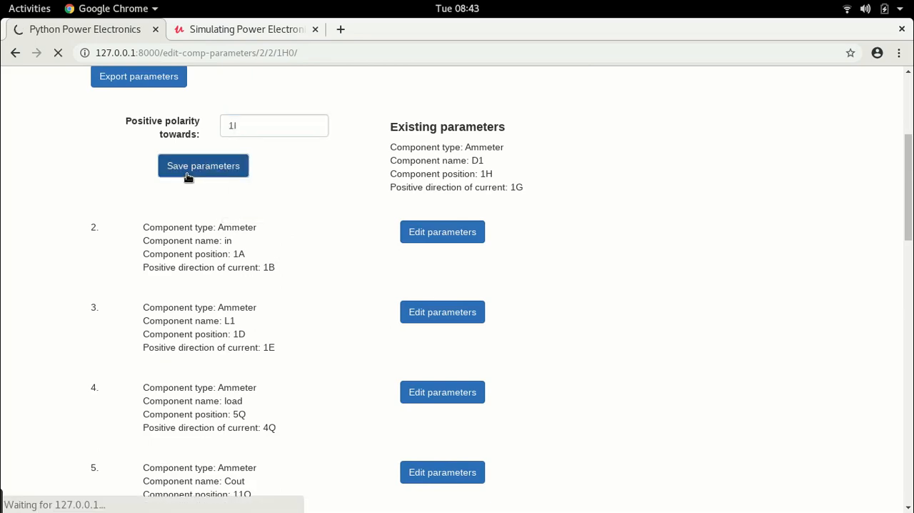
Compare the Ammeter_in and Inductor_L1 cells in the LibreOffice Calc circuit sheet with the ammeter entries in the Chrome parameter list.
scroll(190, 182, "down", 5)
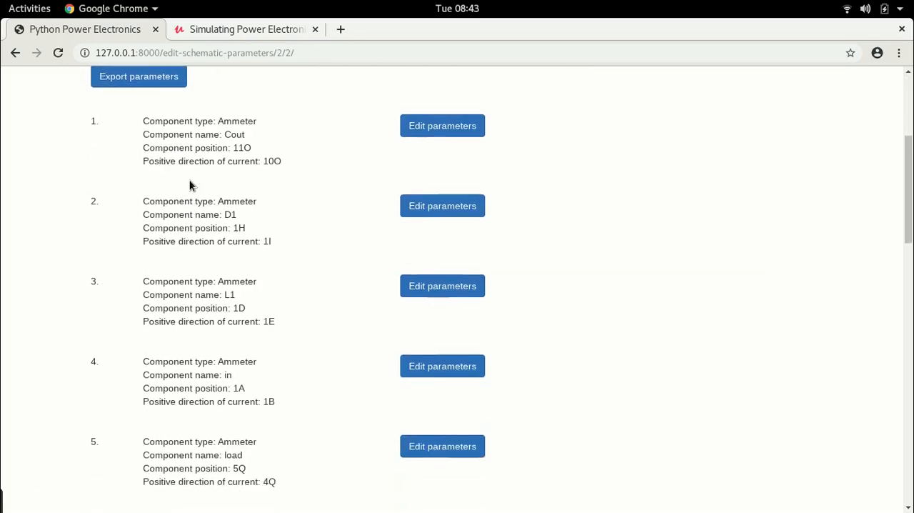
key("alt+Tab")
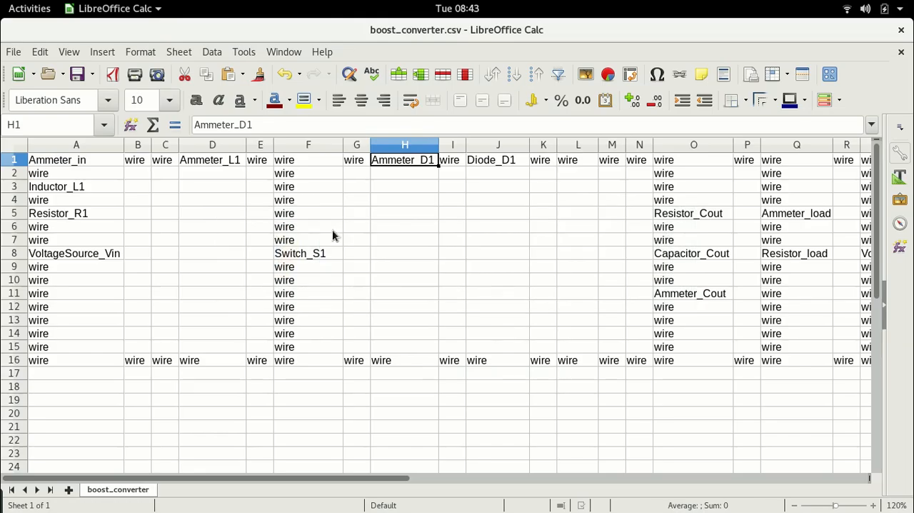
left_click(94, 160)
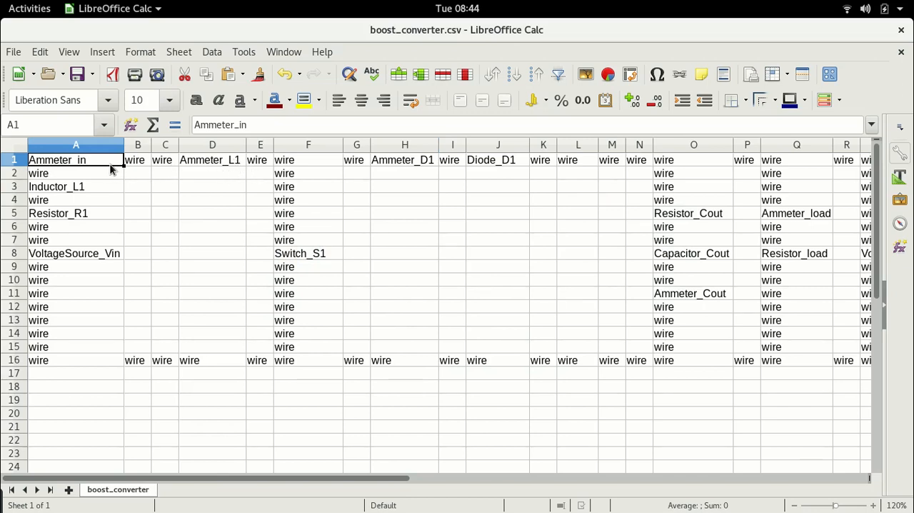
key("alt+Tab")
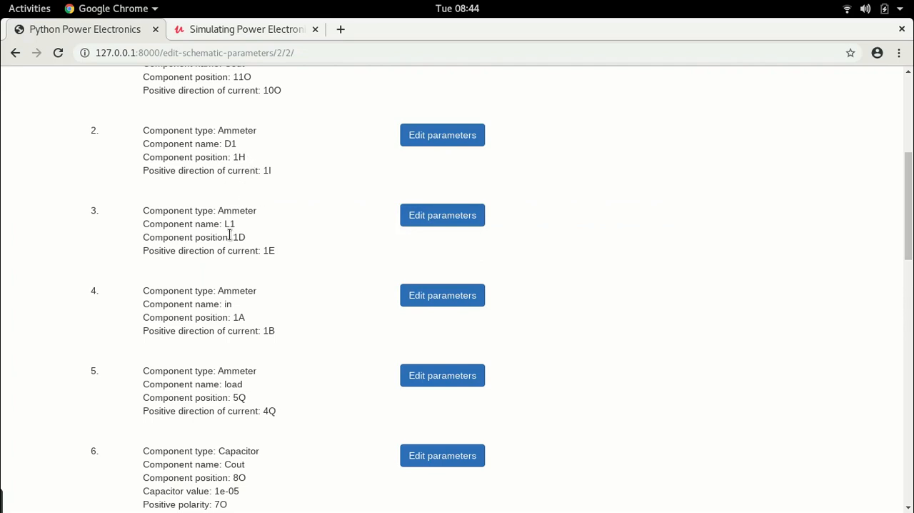
key("alt+Tab")
left_click(89, 189)
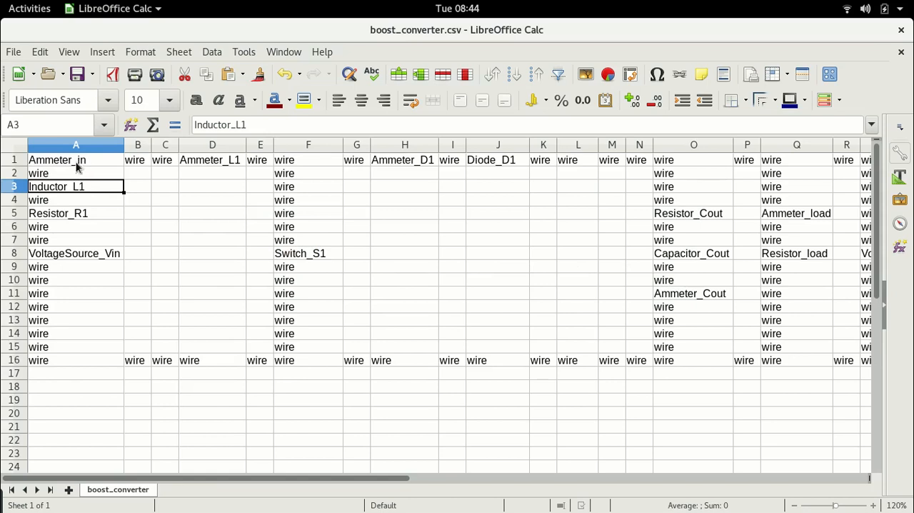
key("alt+Tab")
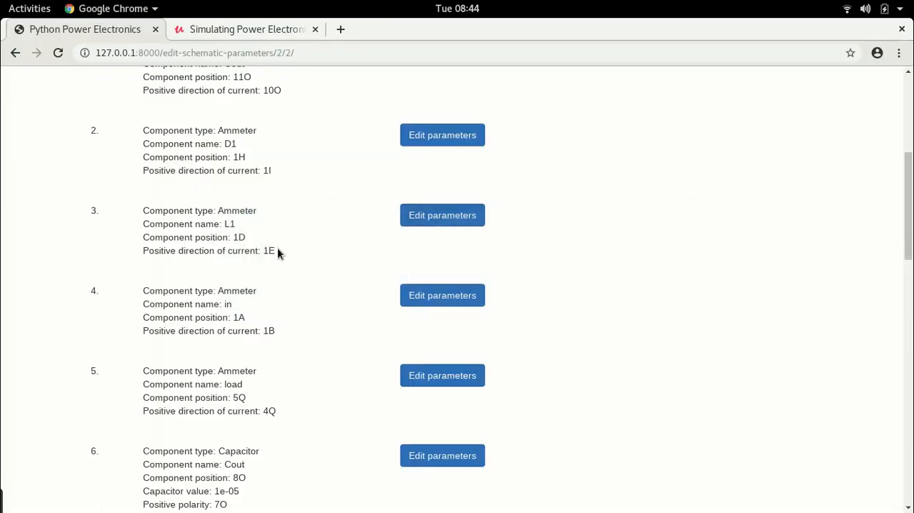
scroll(279, 250, "down", 1)
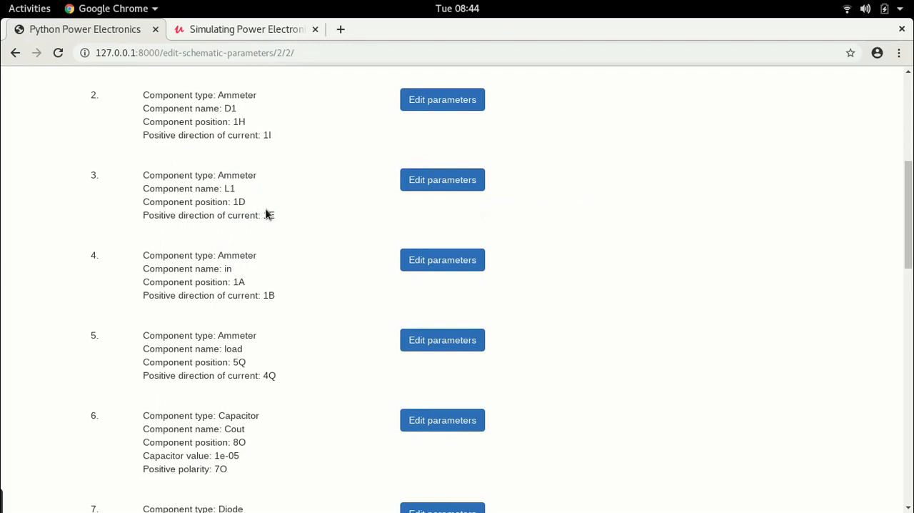
Check the Ammeter_L1 and Ammeter_in positions in the LibreOffice Calc sheet against their positive current directions listed in Chrome.
key("alt+Tab")
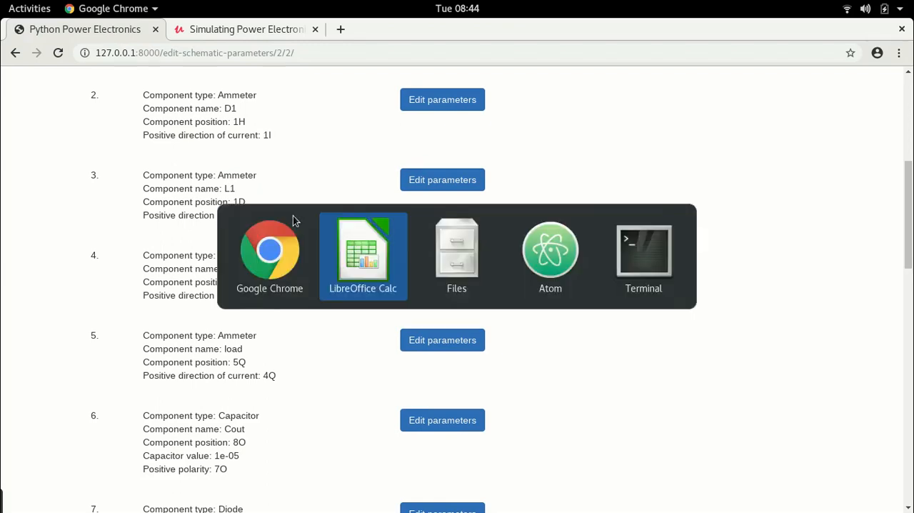
left_click(222, 164)
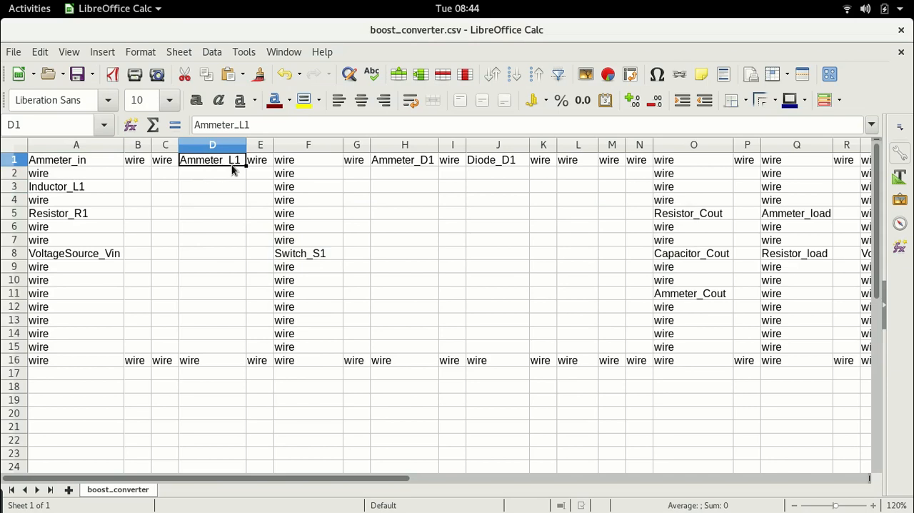
key("alt+Tab")
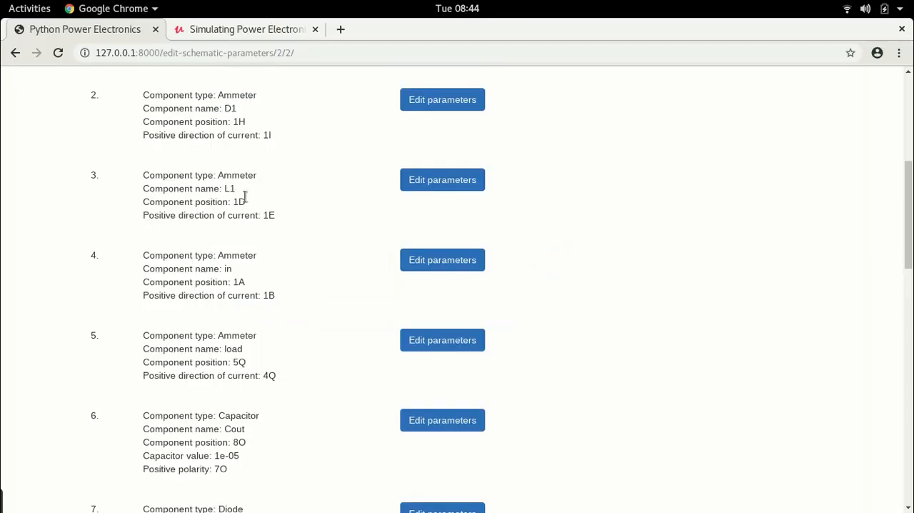
scroll(300, 201, "down", 2)
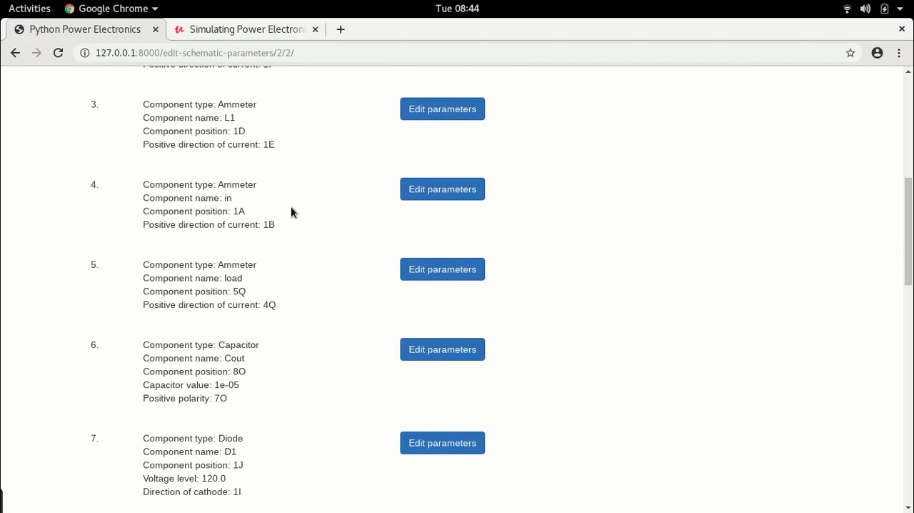
key("alt+Tab")
left_click(79, 166)
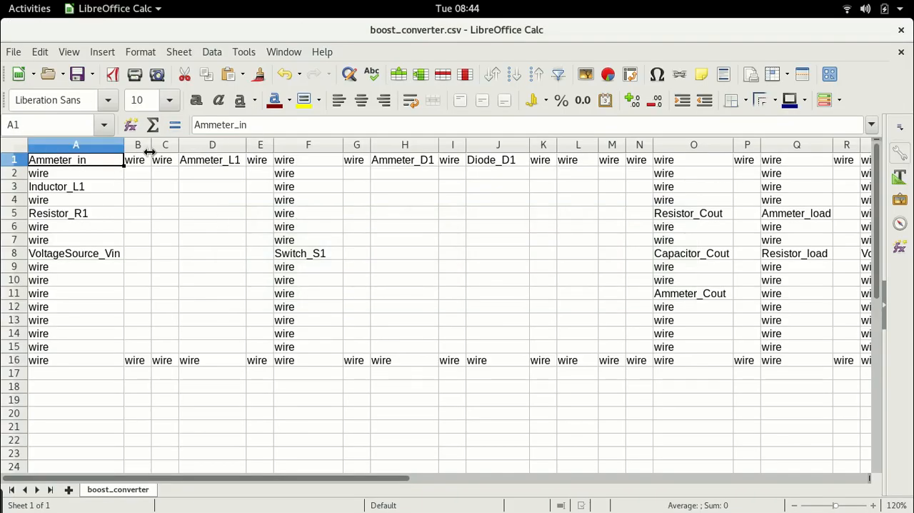
key("alt+Tab")
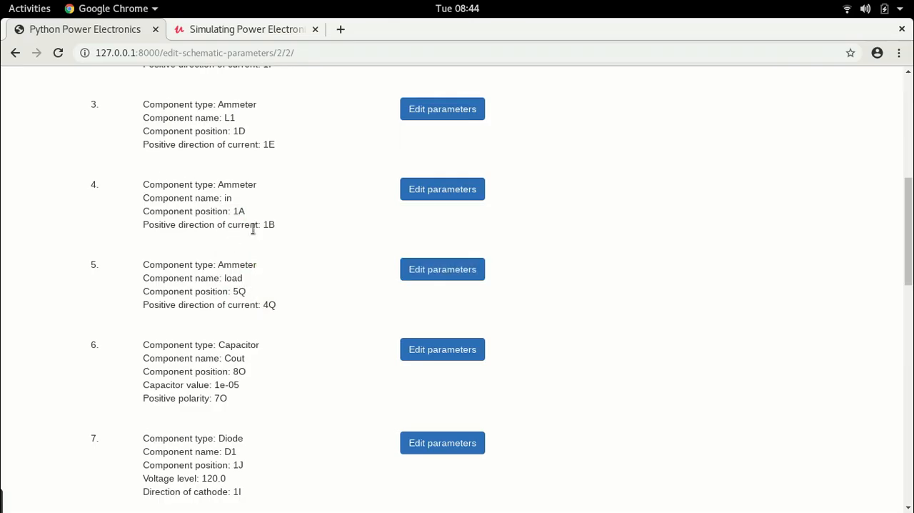
scroll(287, 233, "down", 2)
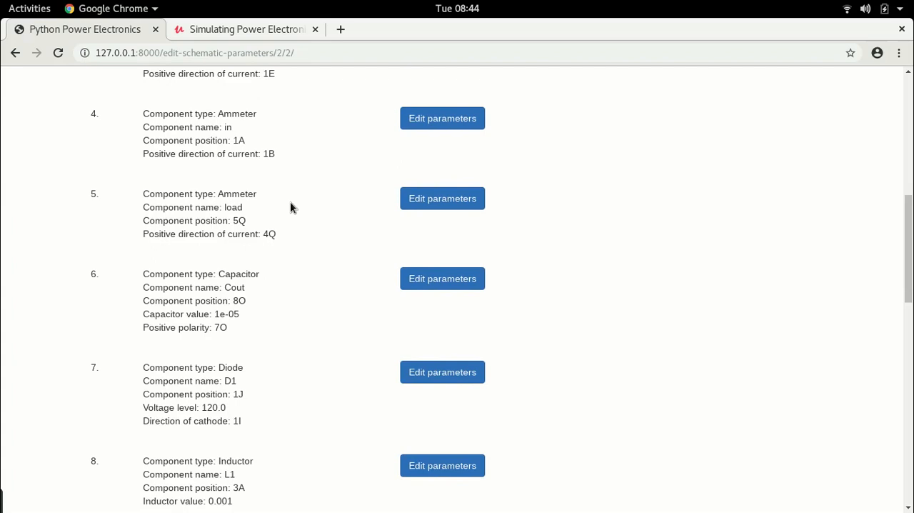
Enlarge the parameter page and set the value of capacitor Cout to 500e-06.
key("ctrl+plus")
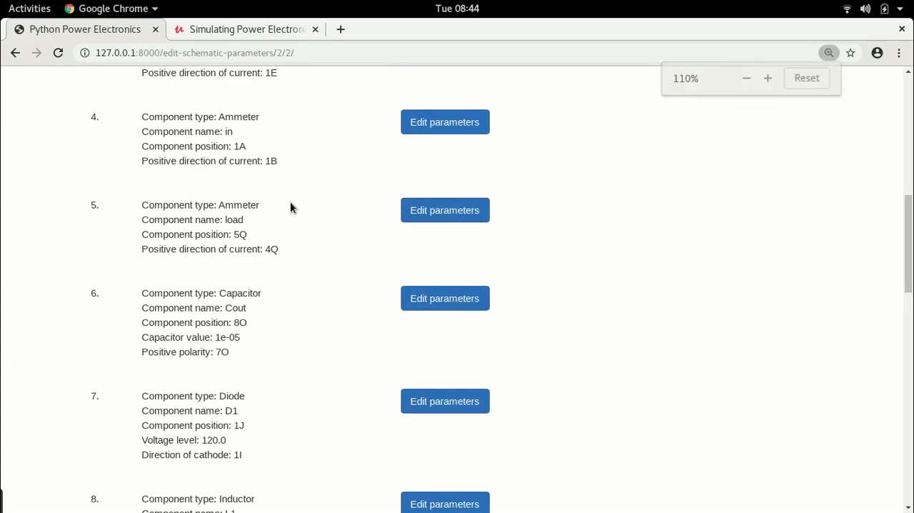
key("ctrl+plus")
scroll(288, 219, "down", 4)
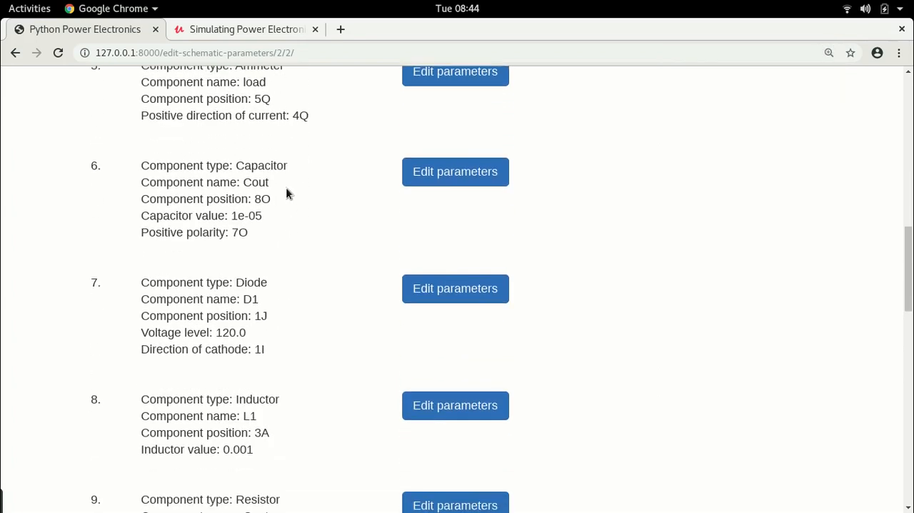
scroll(315, 179, "up", 2)
scroll(300, 184, "down", 1)
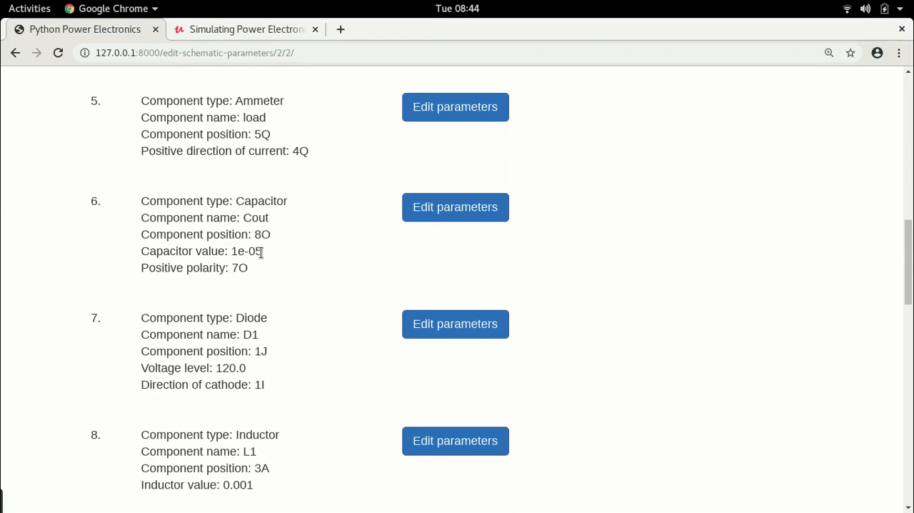
left_click(429, 209)
scroll(310, 231, "down", 6)
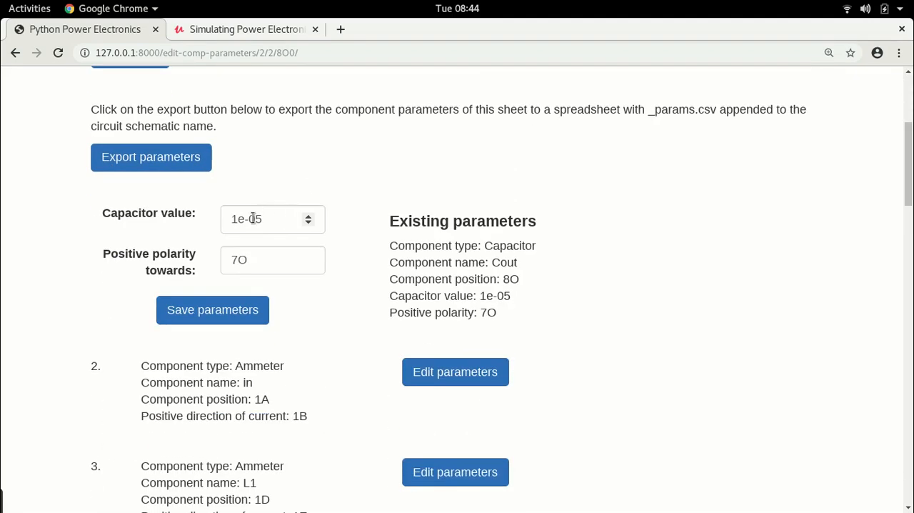
left_click(238, 219)
key("BackSpace")
type("500")
left_click(277, 222)
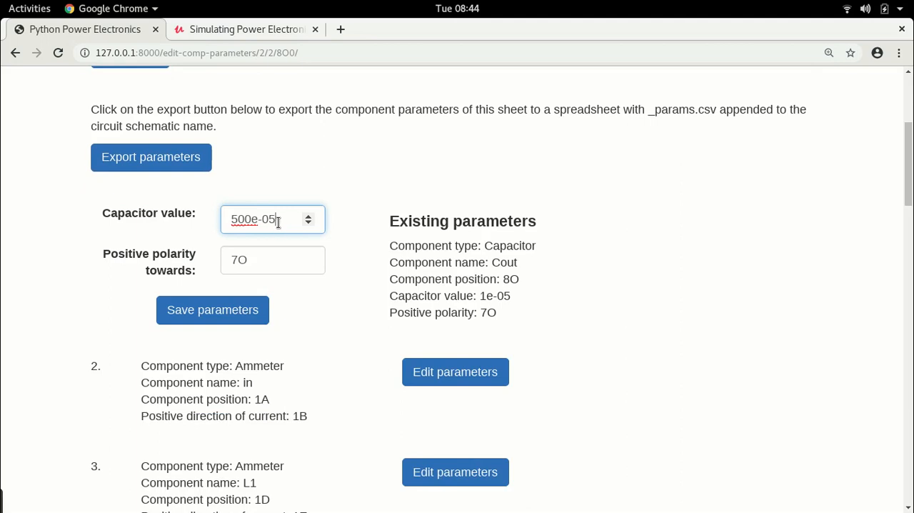
type("6")
Check the position of Capacitor_Cout in the LibreOffice Calc sheet, and in Chrome save the capacitor's parameters.
key("alt+Tab")
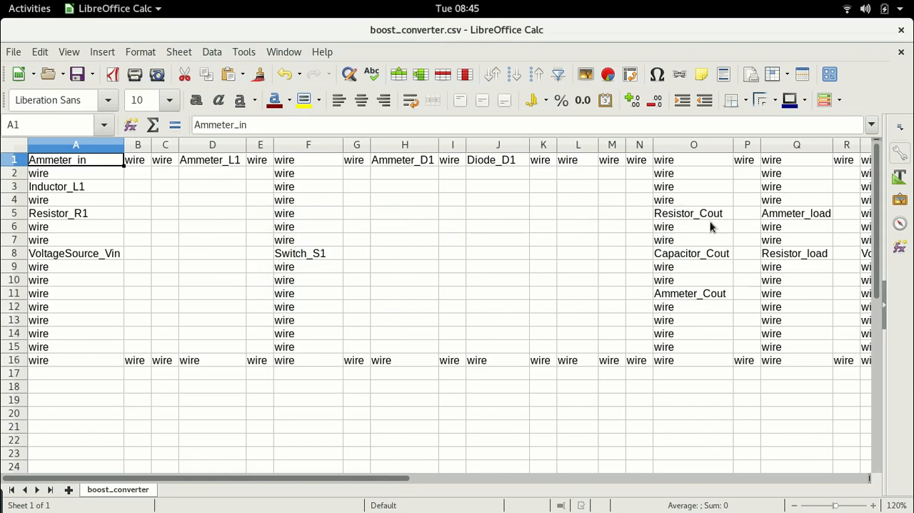
key("alt+Tab")
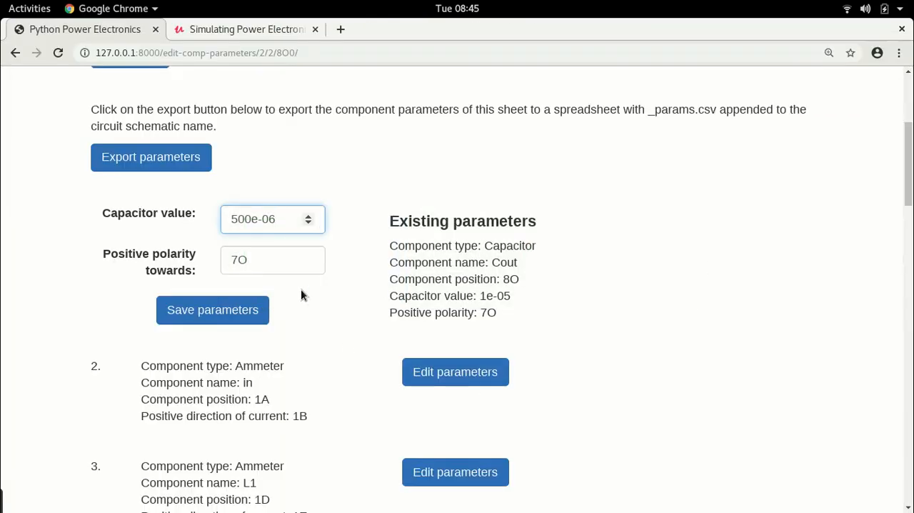
left_click(210, 312)
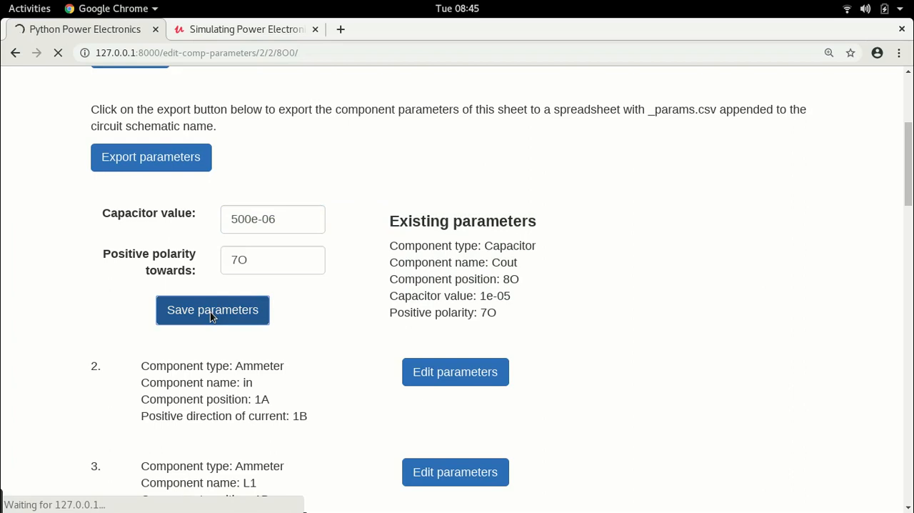
Locate Diode_D1 in the LibreOffice Calc circuit sheet, and in Chrome enter 1K as the diode's cathode polarity direction.
scroll(214, 314, "down", 8)
scroll(217, 303, "down", 8)
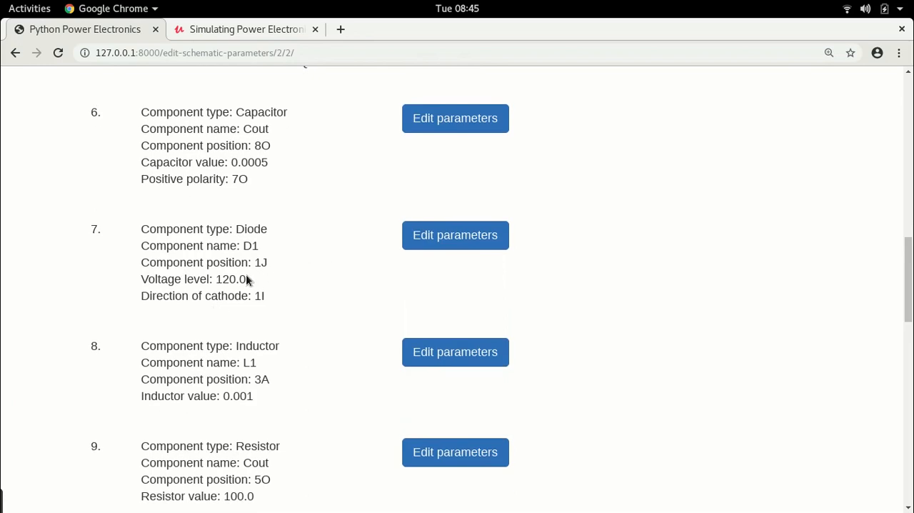
key("alt+Tab")
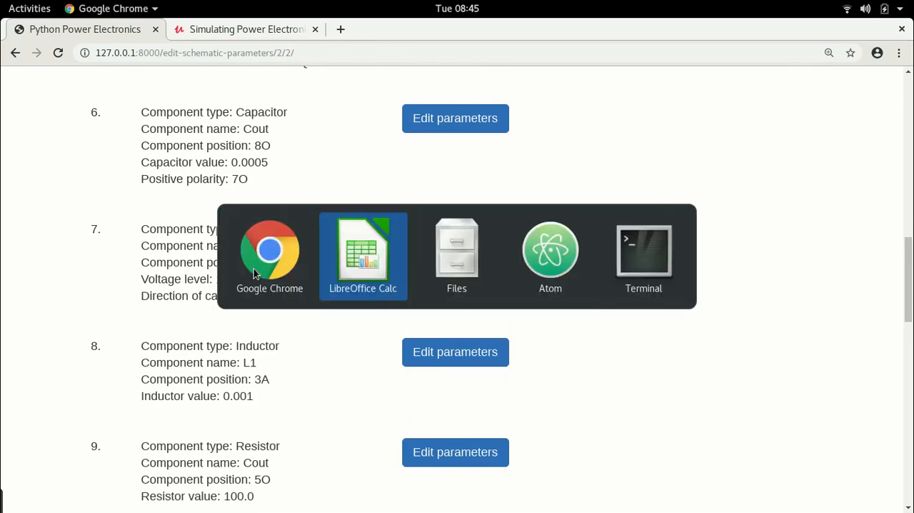
left_click(495, 165)
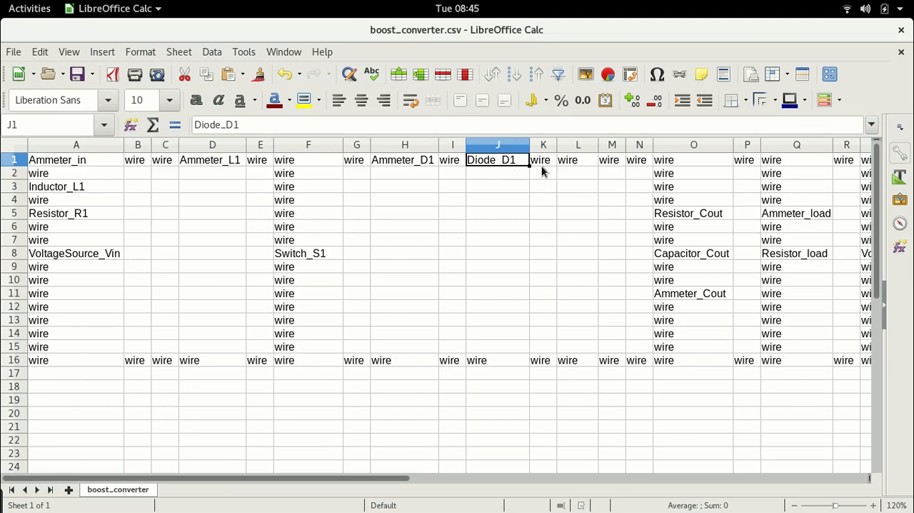
key("alt+Tab")
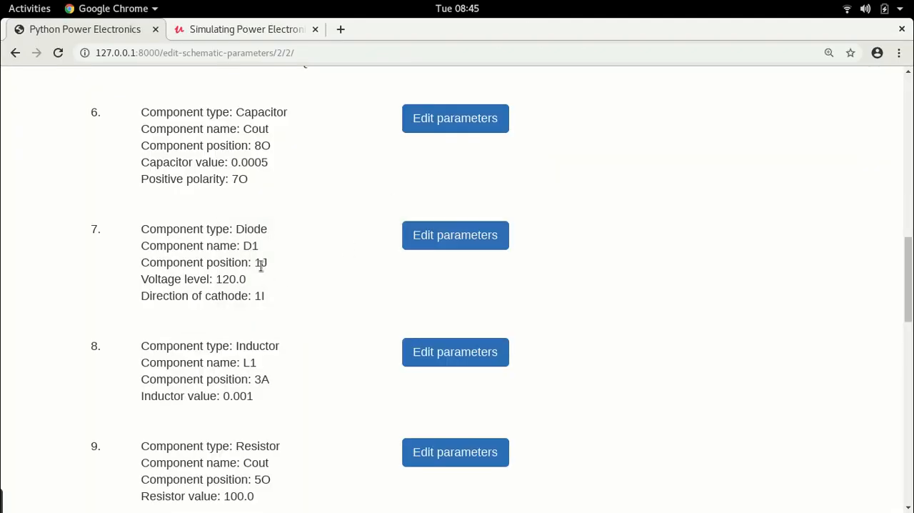
left_click(454, 230)
scroll(443, 225, "down", 5)
left_click(254, 166)
key("BackSpace")
type("J")
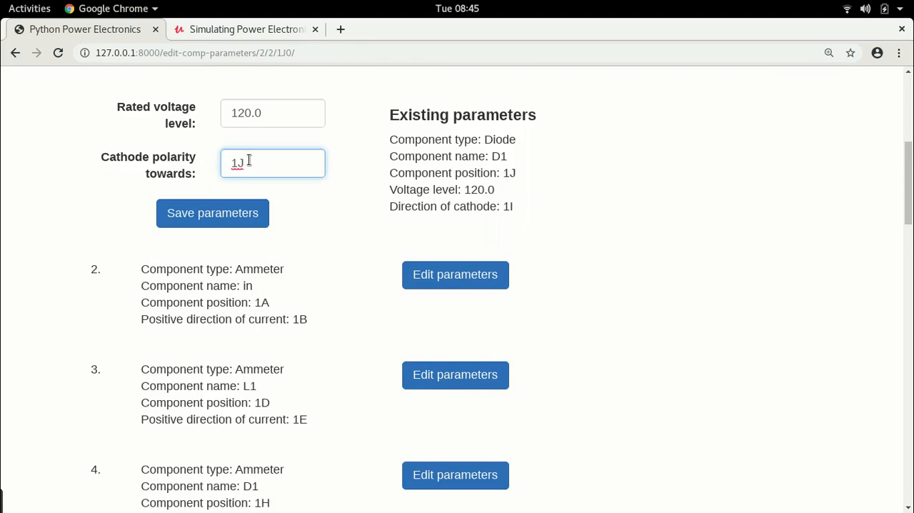
key("BackSpace")
type("K")
Check the wire cells beside Diode_D1 in LibreOffice Calc, and in Chrome set the diode's cathode polarity towards 1L.
key("alt+Tab")
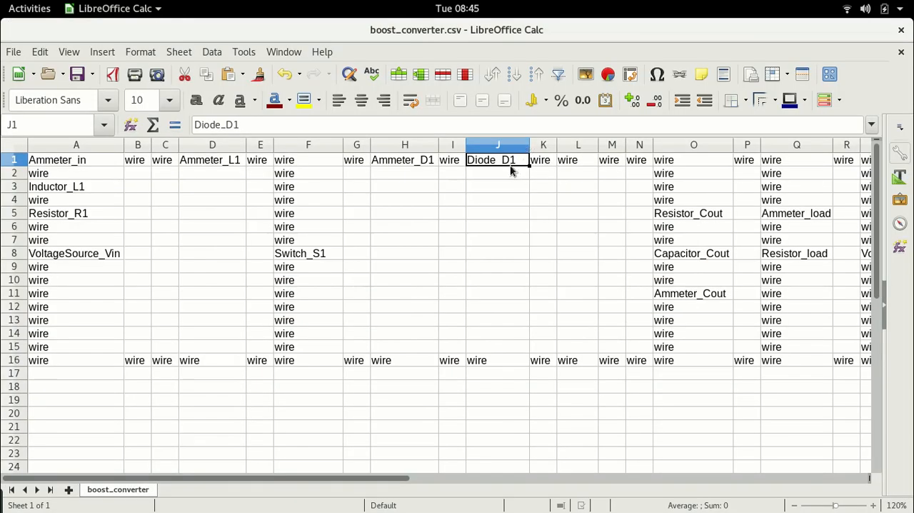
left_click(551, 163)
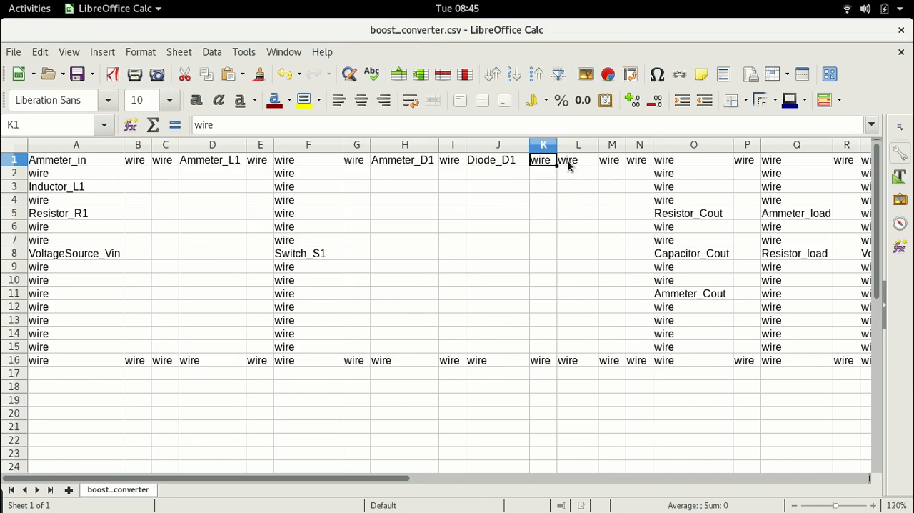
key("alt+Tab")
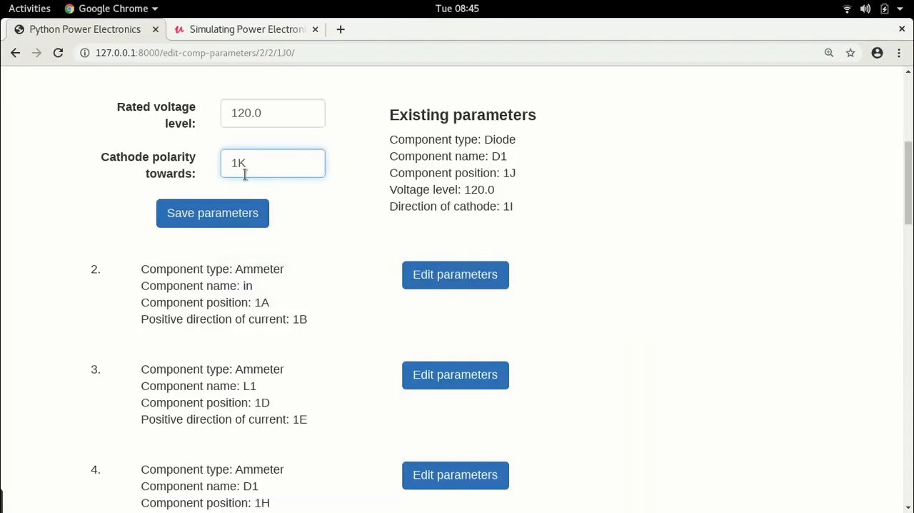
key("BackSpace")
type("L")
Set the rated voltage level of diode D1 to 1000 and save its parameters.
left_click_drag(287, 108, 2, 71)
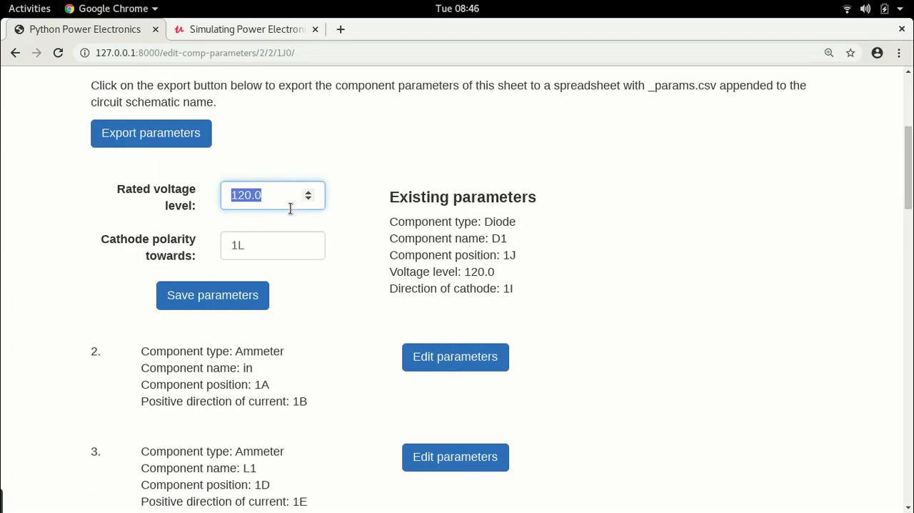
left_click(284, 199)
key("BackSpace")
key("BackSpace")
key("BackSpace")
key("BackSpace")
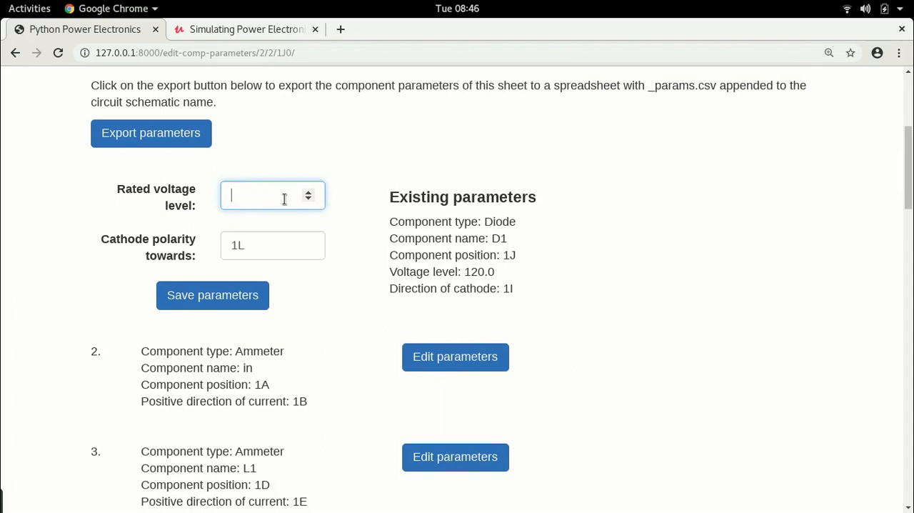
type("1000")
scroll(322, 254, "down", 1)
left_click(218, 262)
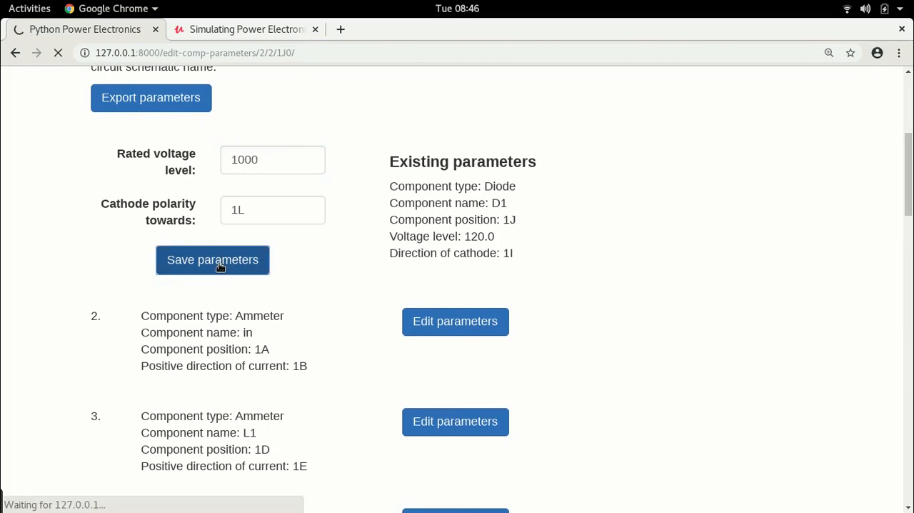
scroll(218, 257, "down", 10)
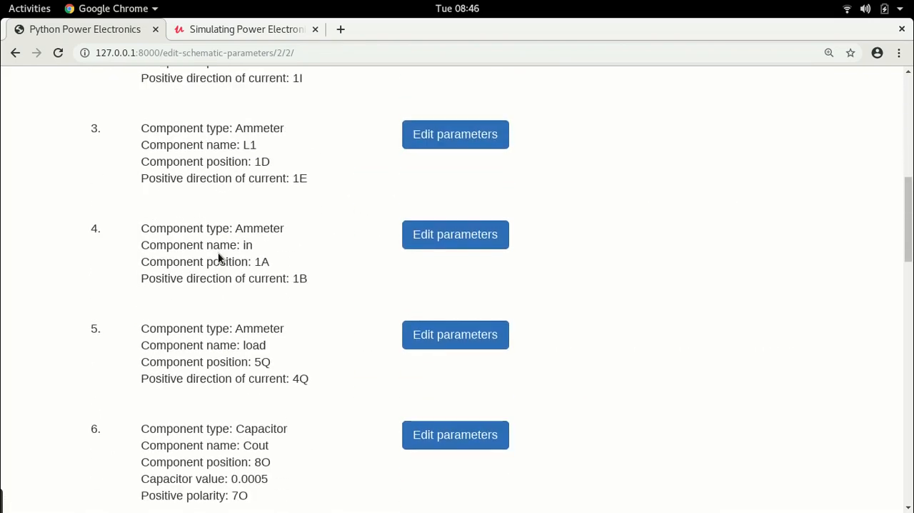
scroll(218, 252, "down", 4)
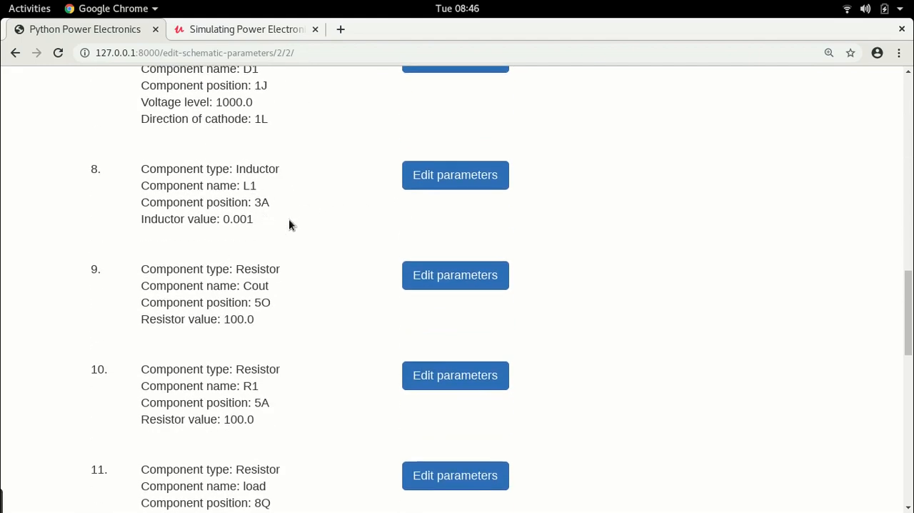
Locate the Resistor_Cout cell in the boost_converter.csv sheet in LibreOffice Calc.
scroll(294, 235, "down", 2)
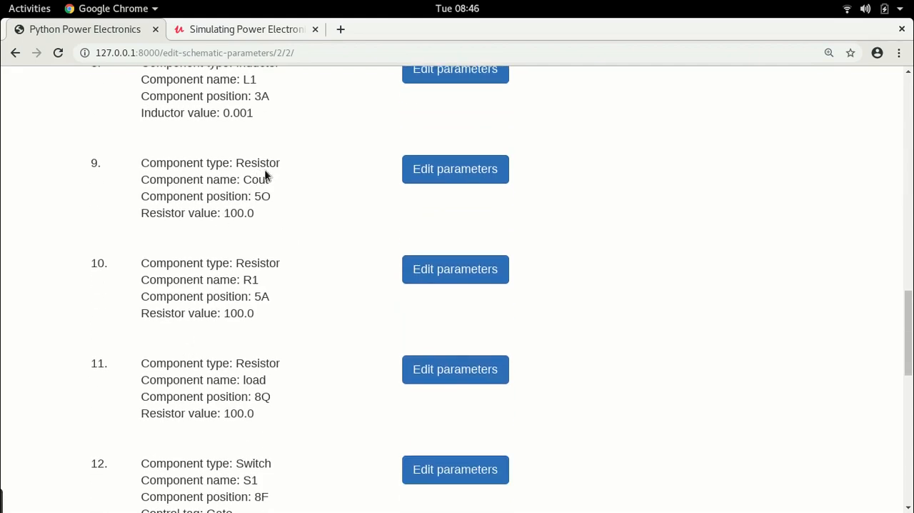
key("alt+Tab")
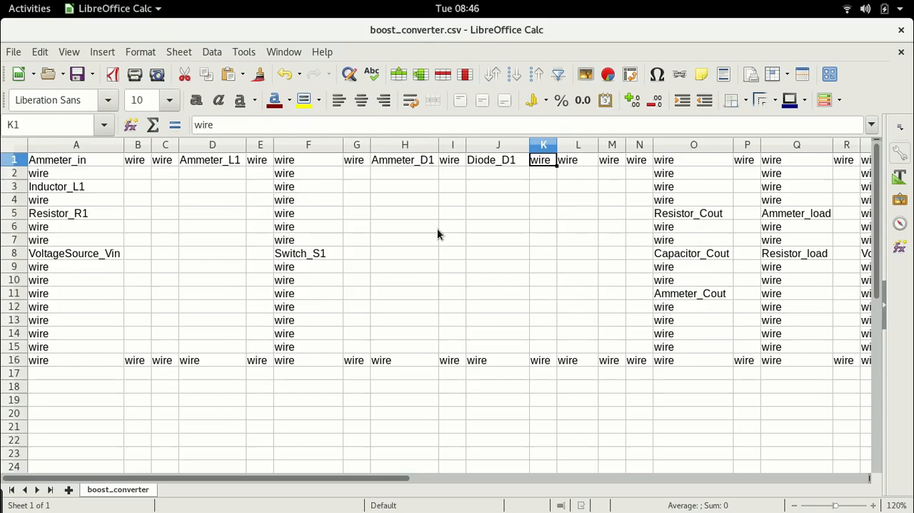
left_click(698, 216)
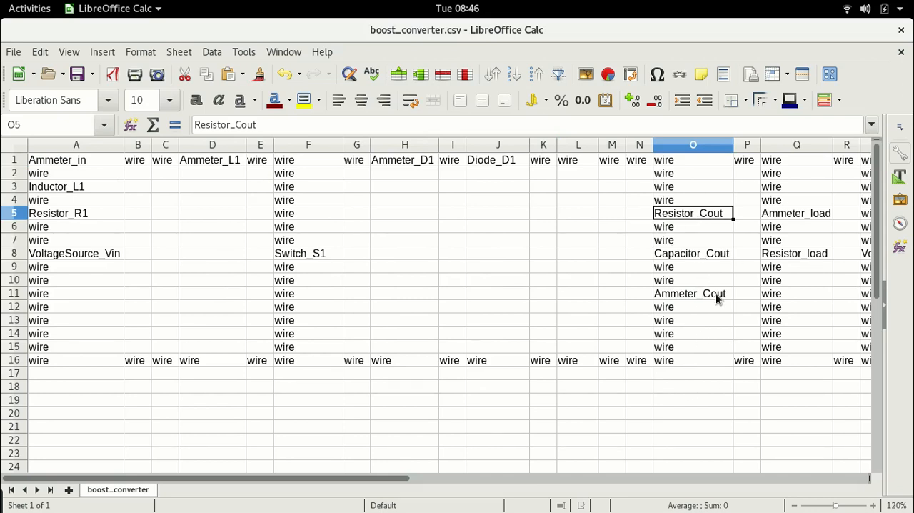
In Chrome, set the resistor value of Cout at position 5O to 0.01 and save its parameters.
key("alt+Tab")
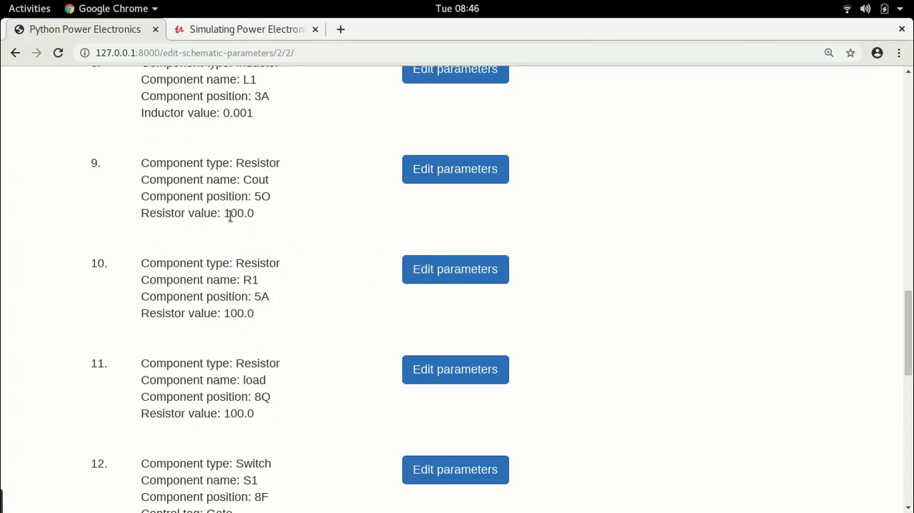
left_click_drag(217, 211, 265, 213)
left_click(455, 170)
scroll(286, 261, "down", 2)
scroll(286, 260, "down", 2)
left_click_drag(264, 326, 158, 271)
type("0.01")
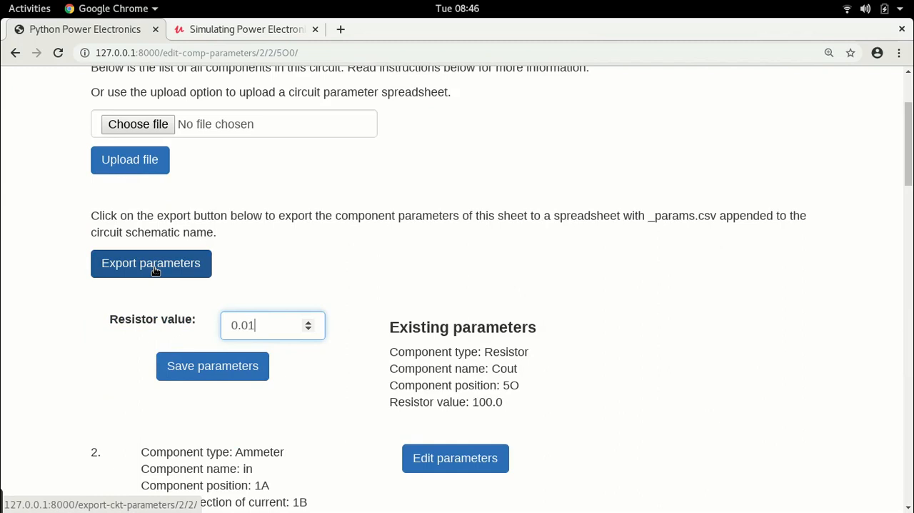
left_click(194, 368)
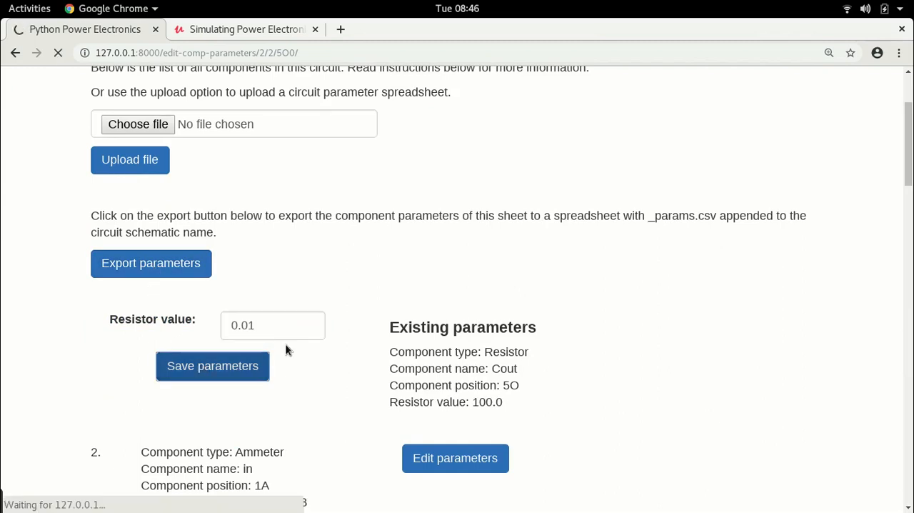
Locate the Resistor_R1 cell in the circuit sheet in LibreOffice Calc.
scroll(286, 347, "down", 10)
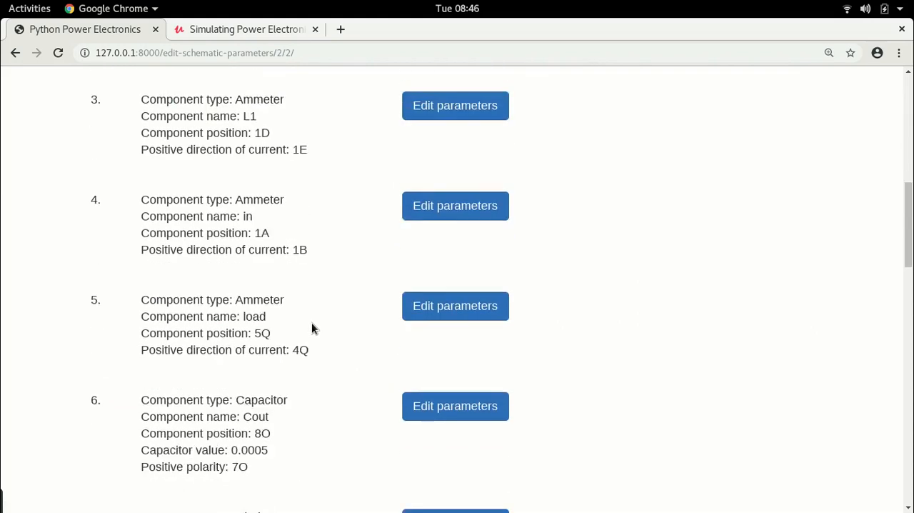
scroll(311, 322, "down", 6)
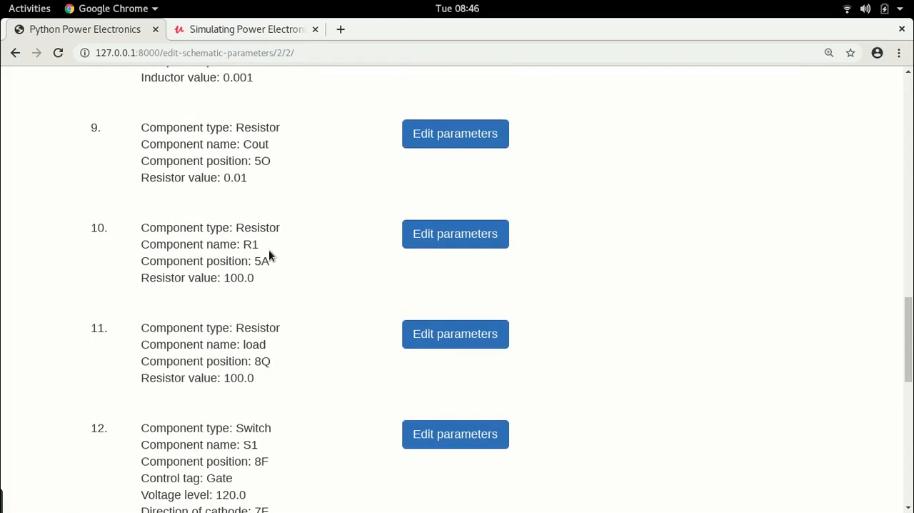
key("alt+Tab")
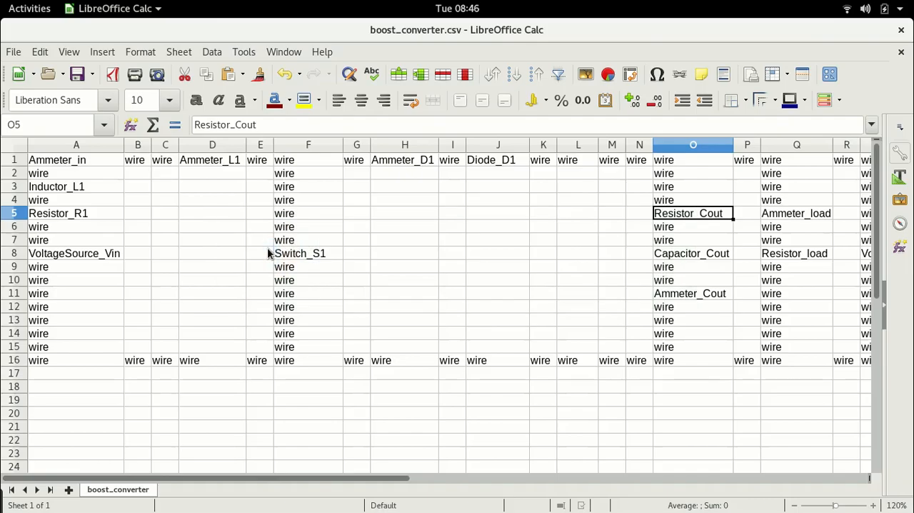
left_click(63, 217)
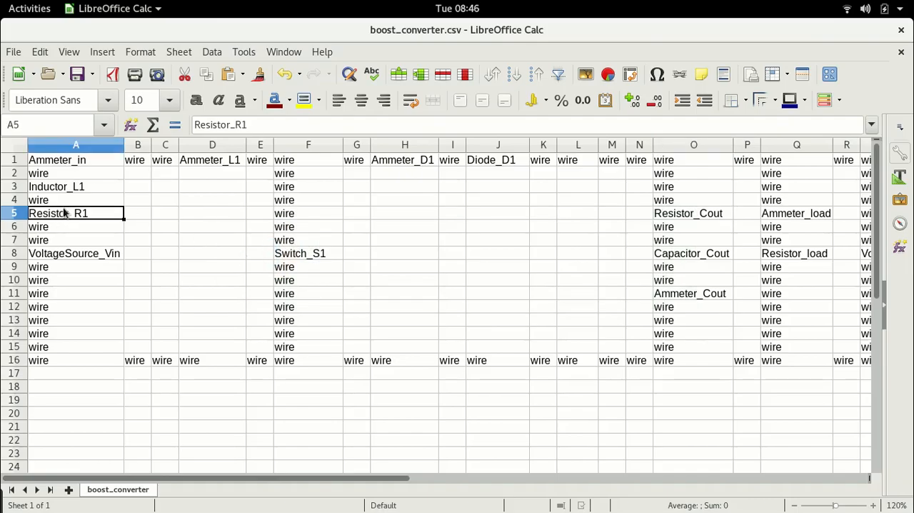
In Chrome, set the resistor value of R1 at position 5A to 0.01 and save its parameters.
key("alt+Tab")
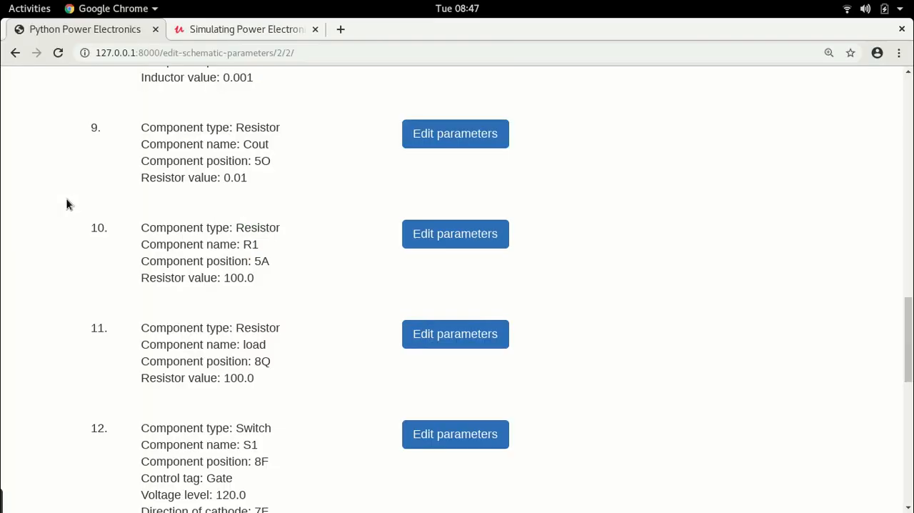
left_click(443, 237)
scroll(408, 245, "down", 3)
double_click(270, 248)
type("0.01")
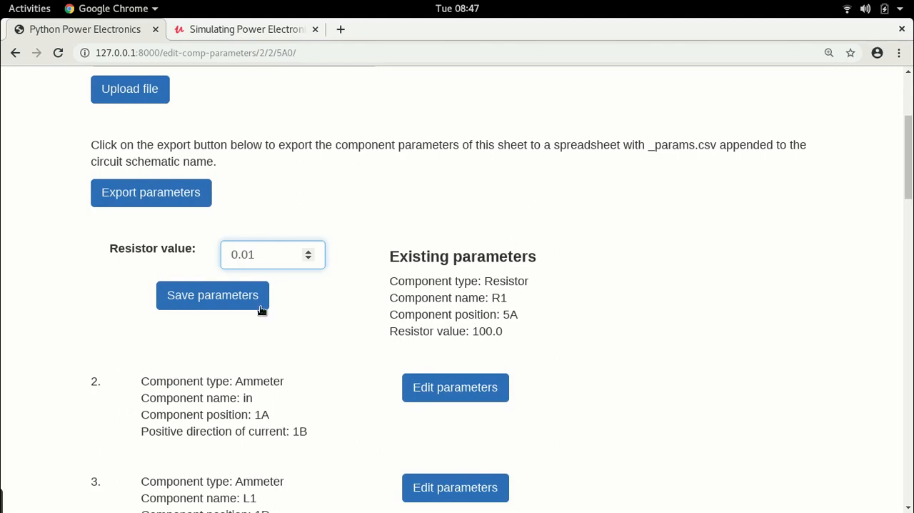
left_click(250, 294)
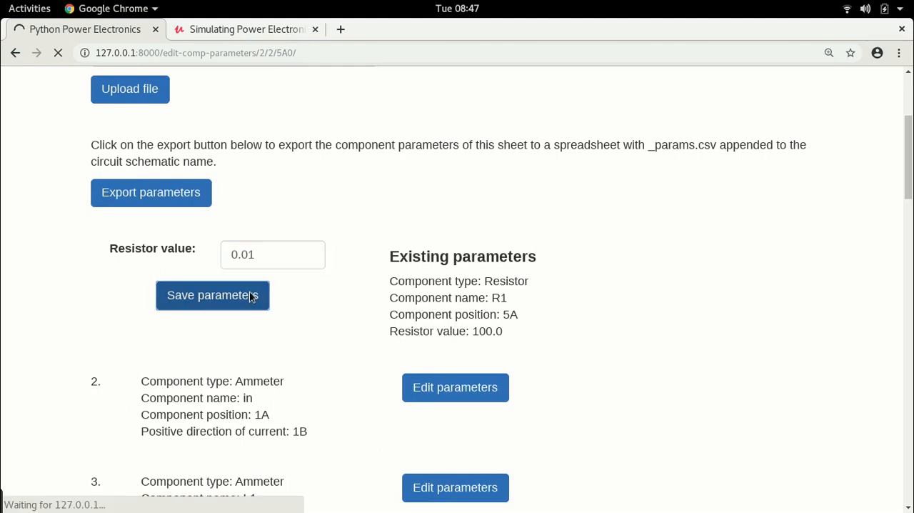
Set the value of the load resistor at position 8Q to 5.0 and save its parameters.
scroll(252, 295, "down", 10)
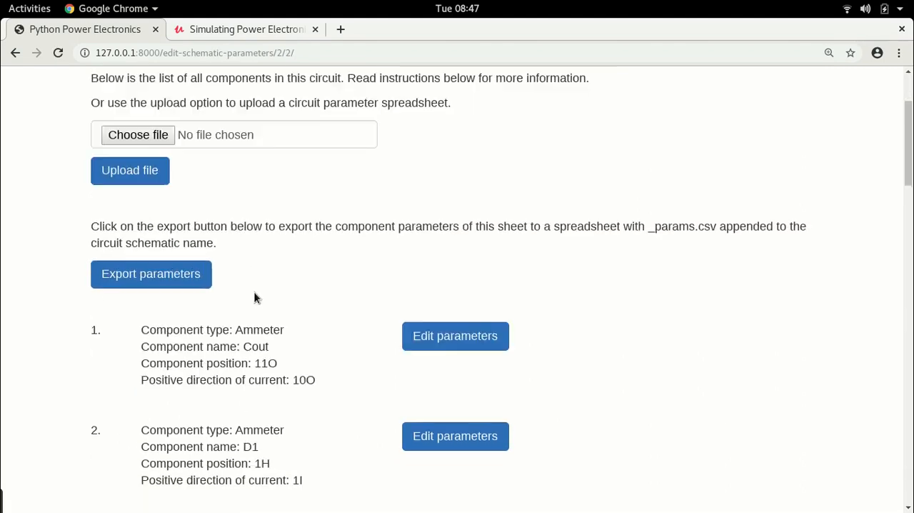
scroll(255, 292, "down", 8)
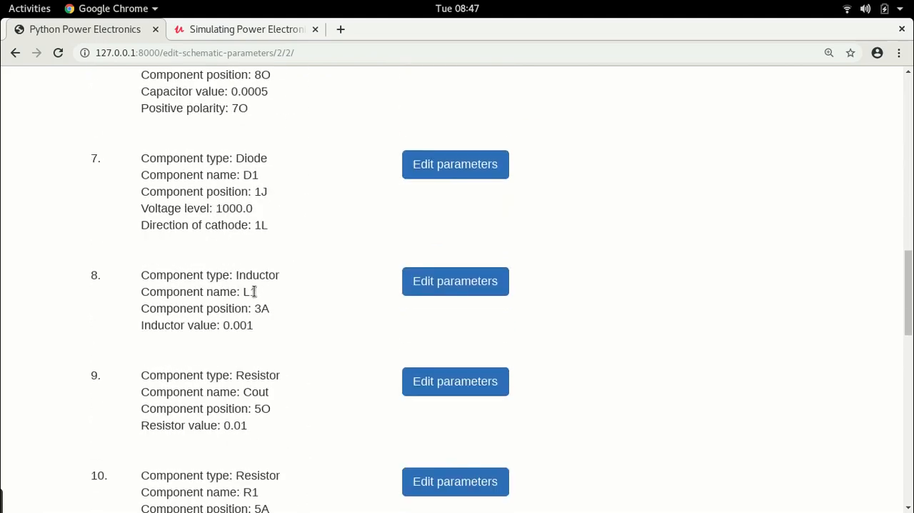
scroll(254, 292, "down", 10)
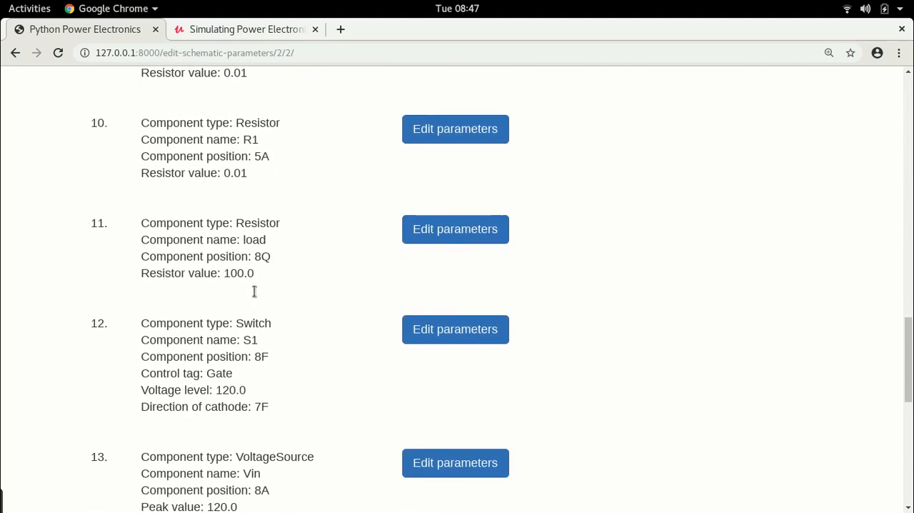
scroll(372, 268, "down", 2)
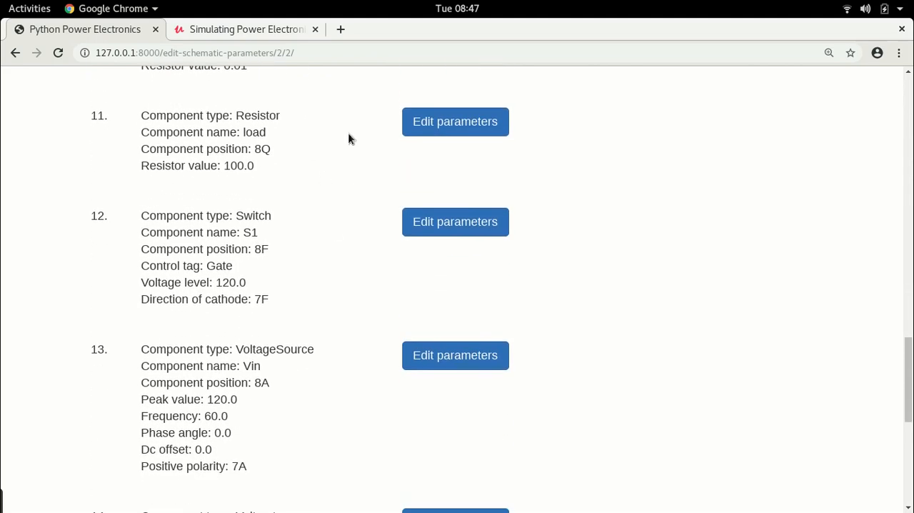
left_click(449, 122)
scroll(347, 282, "down", 4)
double_click(285, 218)
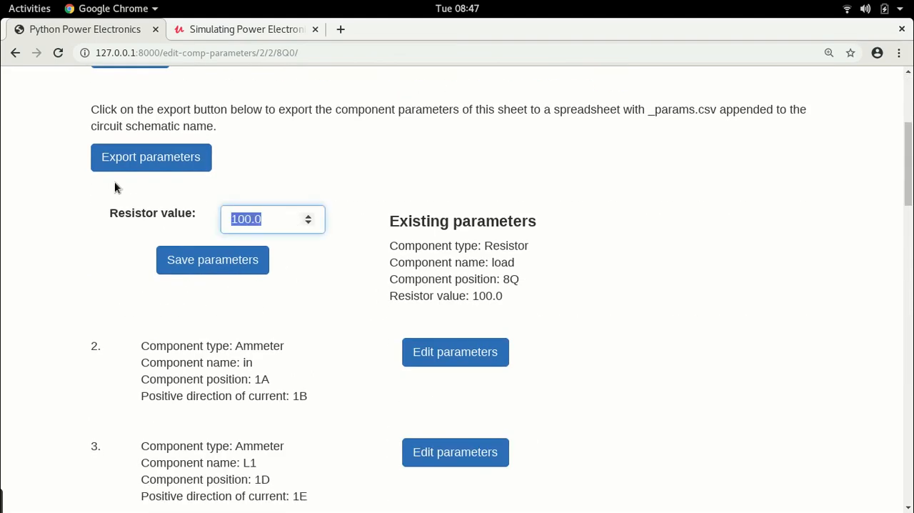
type("5.0")
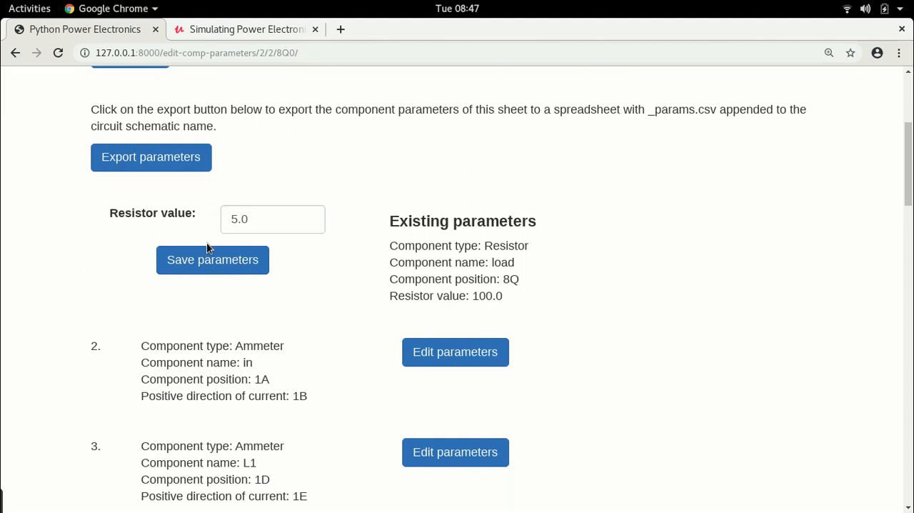
left_click(210, 263)
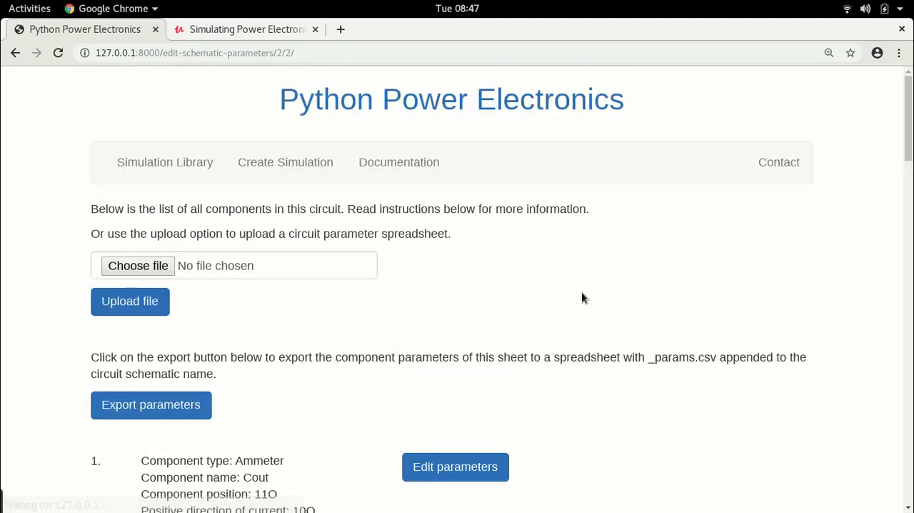
Open the parameters of switch S1 for editing and set its rated voltage level to 1000.
scroll(583, 296, "down", 10)
scroll(589, 295, "down", 10)
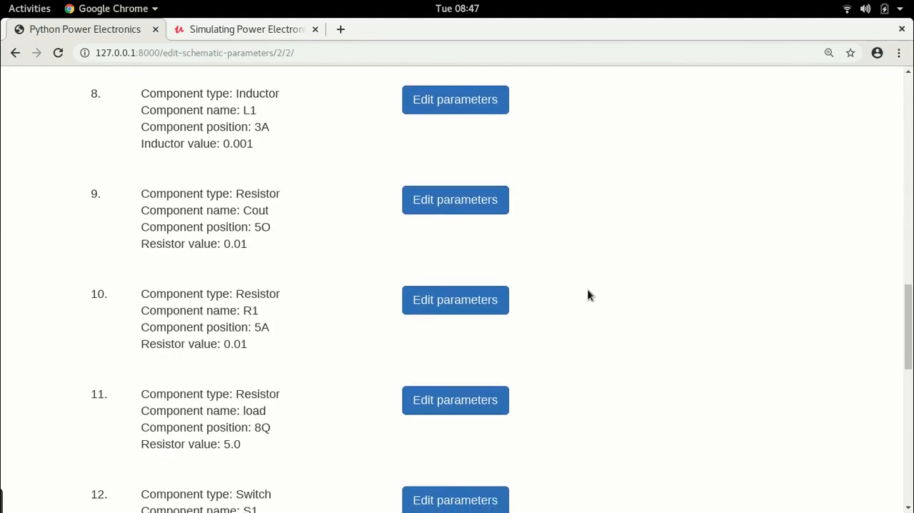
scroll(588, 295, "up", 4)
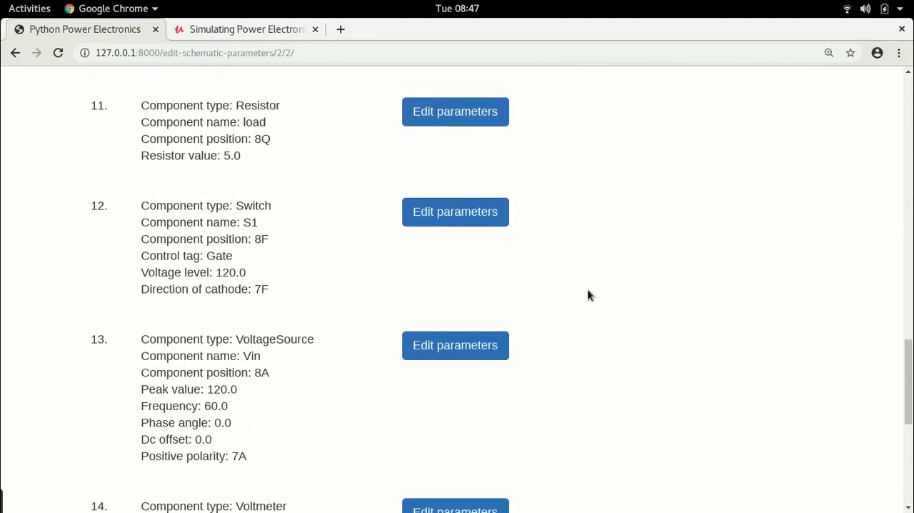
left_click(467, 223)
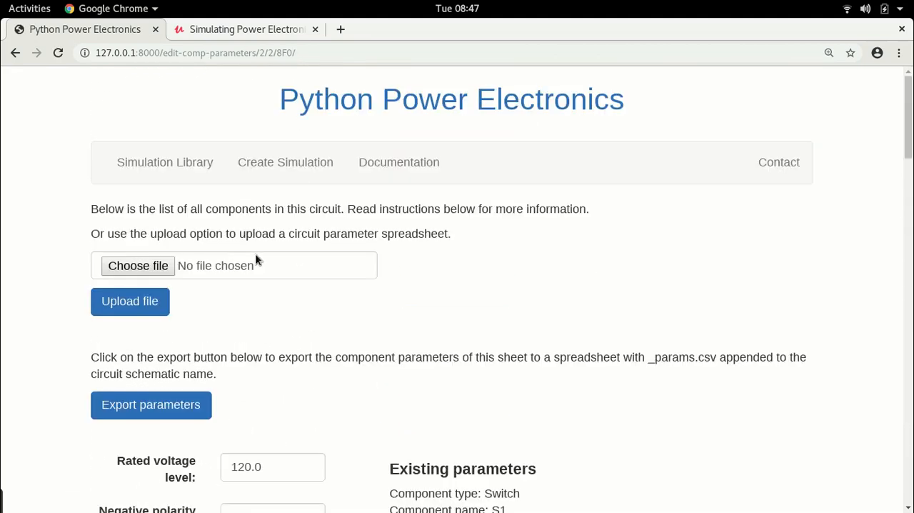
scroll(261, 251, "down", 5)
left_click_drag(287, 288, 125, 279)
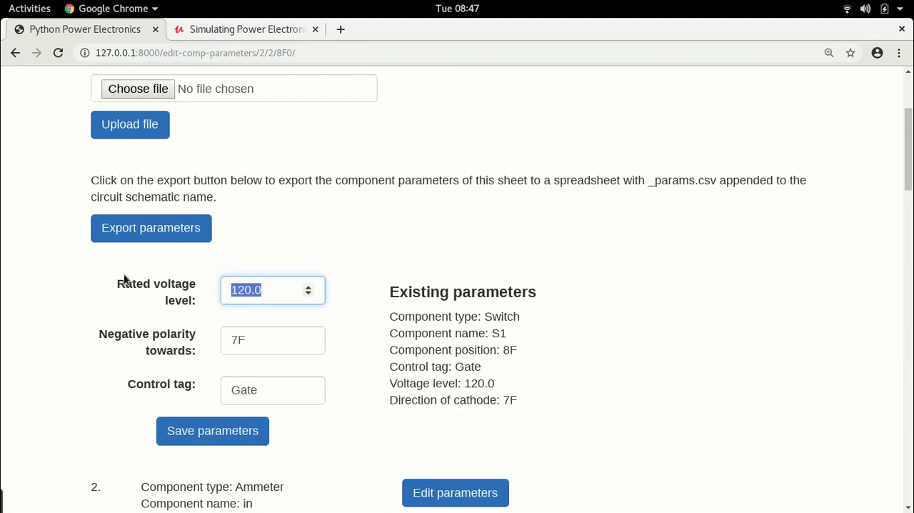
scroll(354, 205, "down", 1)
type("1000")
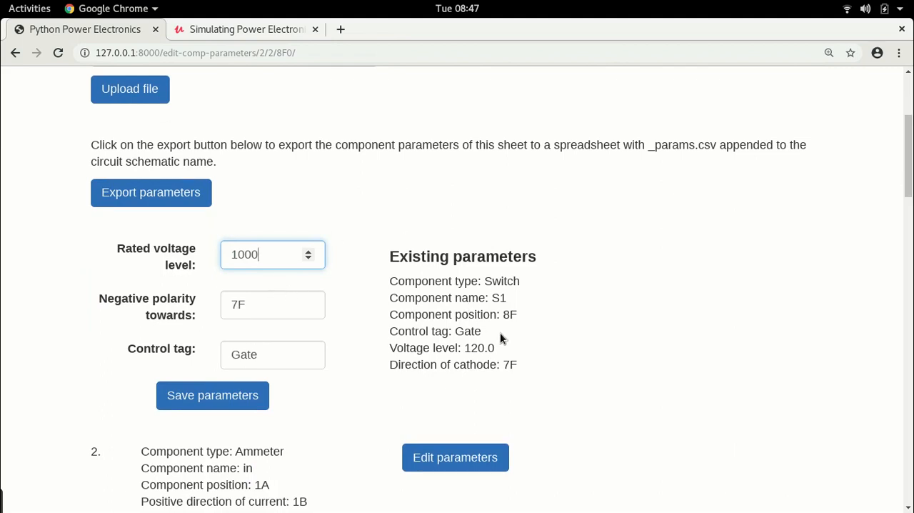
Check the position of Switch_S1 and the wire cell directly below it in LibreOffice Calc.
key("alt+Tab")
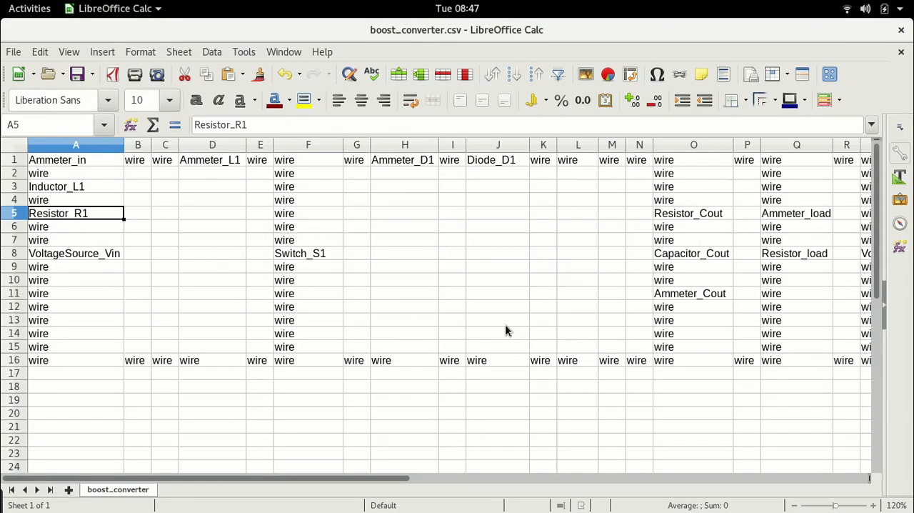
left_click(298, 254)
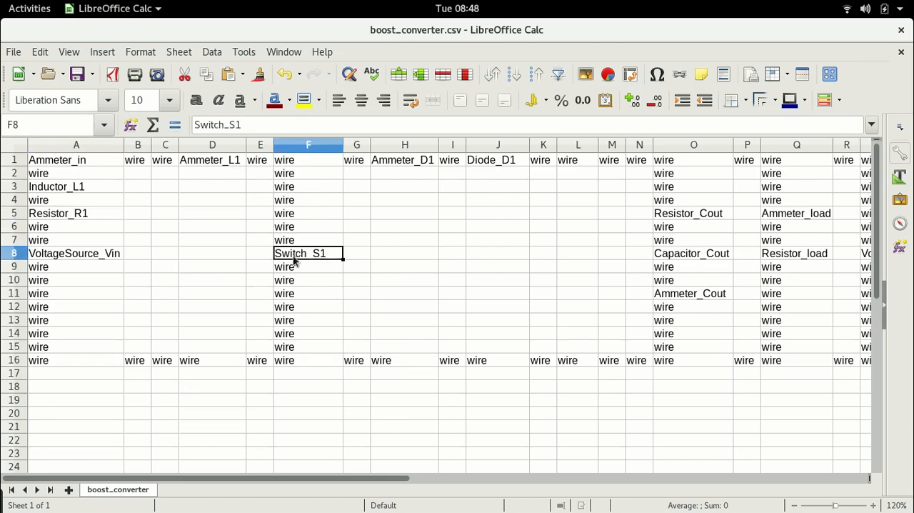
left_click(296, 271)
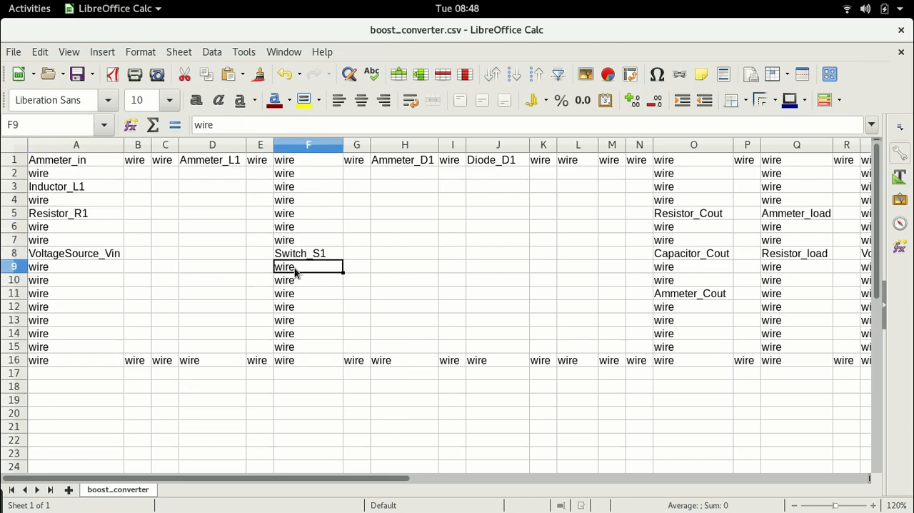
In Chrome, set the negative polarity of switch S1 towards 9F.
key("alt+Tab")
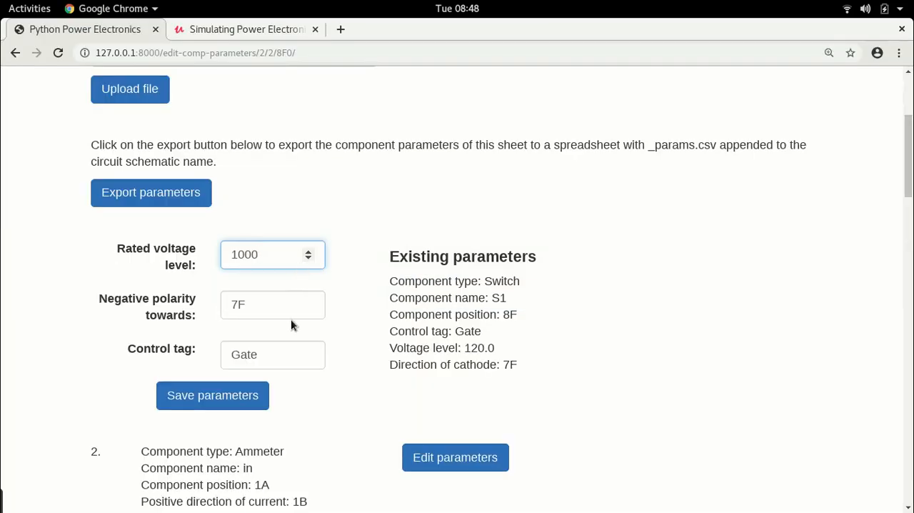
left_click(244, 305)
key("BackSpace")
type("9")
Set the control tag of switch S1 to S1_switch and save the switch's parameters.
scroll(291, 342, "down", 2)
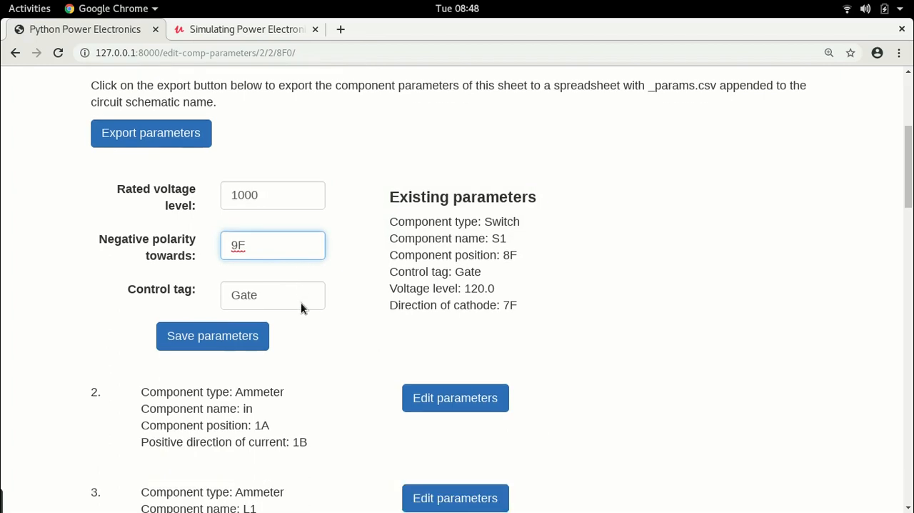
left_click(270, 287)
left_click_drag(271, 286, 164, 274)
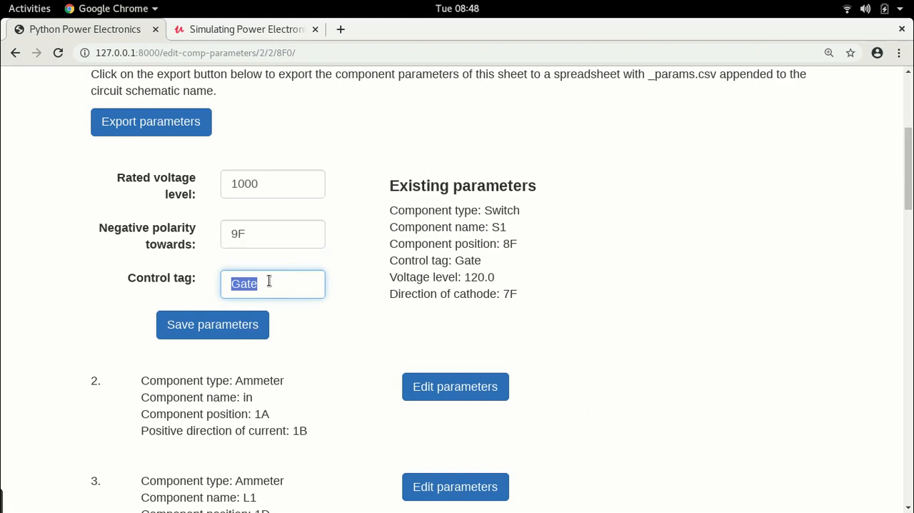
type("S1")
type("_gate")
key("BackSpace")
key("BackSpace")
key("BackSpace")
key("BackSpace")
type("sq")
type("ch")
key("BackSpace")
type("witch")
scroll(631, 240, "down", 1)
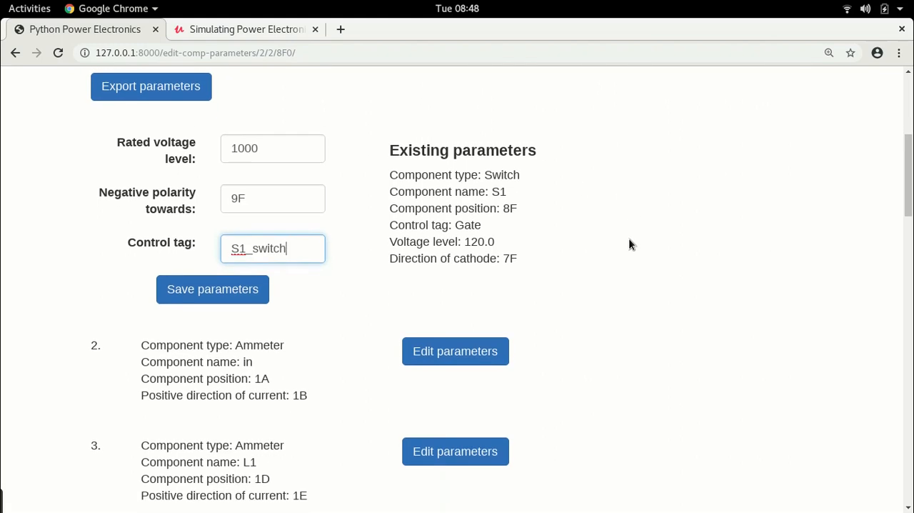
left_click(227, 294)
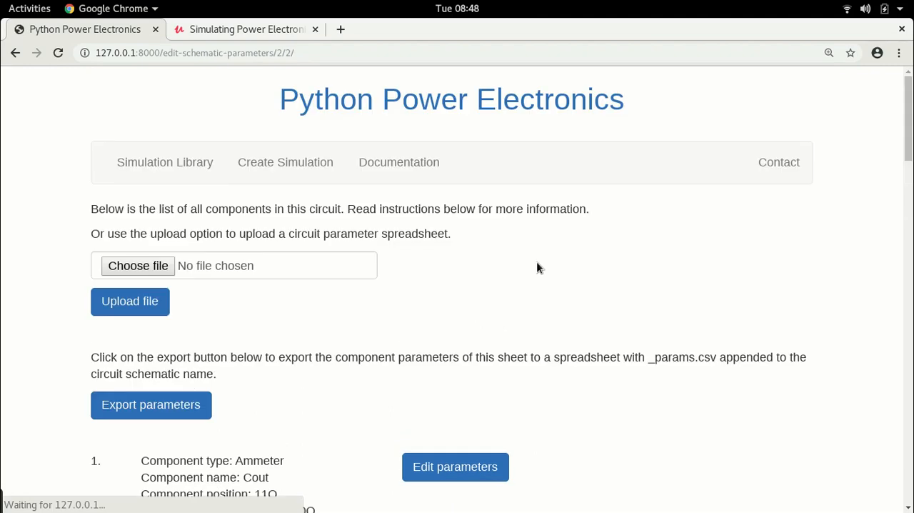
Open the parameters of voltage source Vin for editing and set its peak voltage and voltage frequency to 0.
scroll(525, 259, "down", 13)
scroll(525, 263, "down", 10)
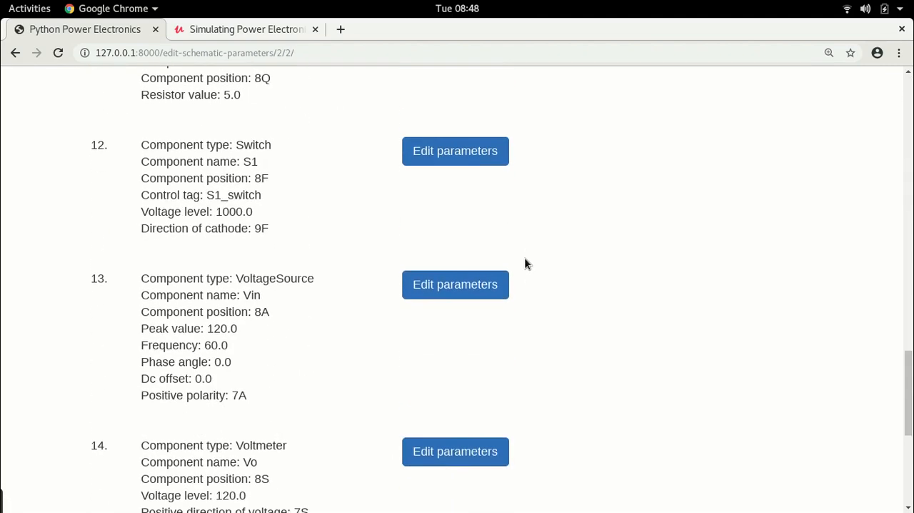
scroll(319, 226, "up", 2)
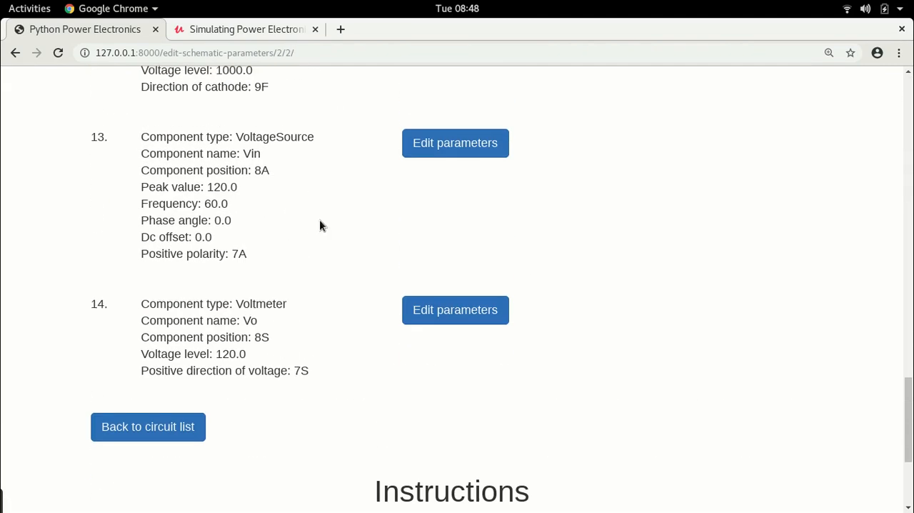
left_click(451, 147)
scroll(458, 177, "down", 7)
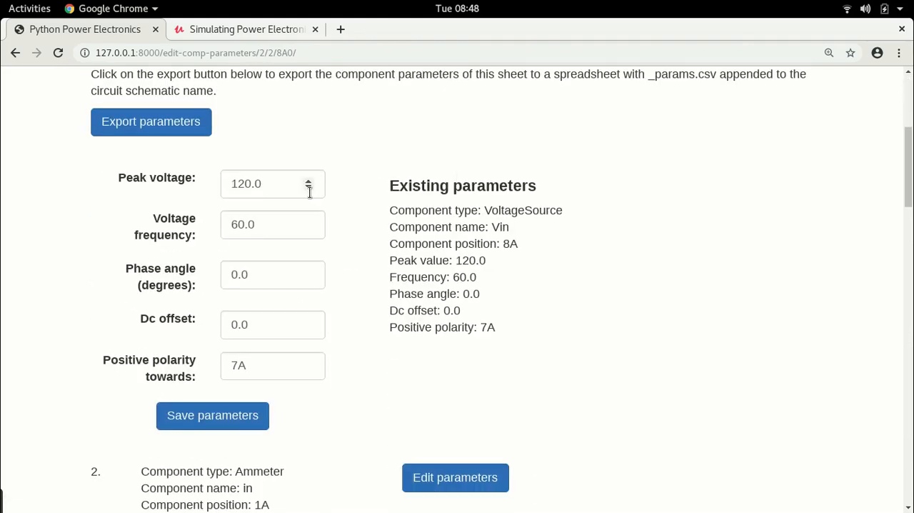
left_click(277, 186)
key("ctrl+a")
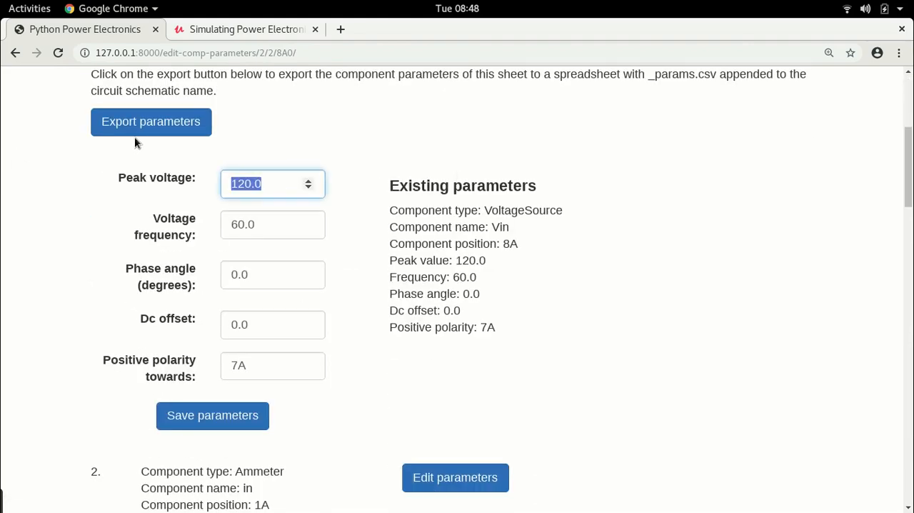
type("0")
left_click(266, 225)
key("BackSpace")
key("BackSpace")
type("0")
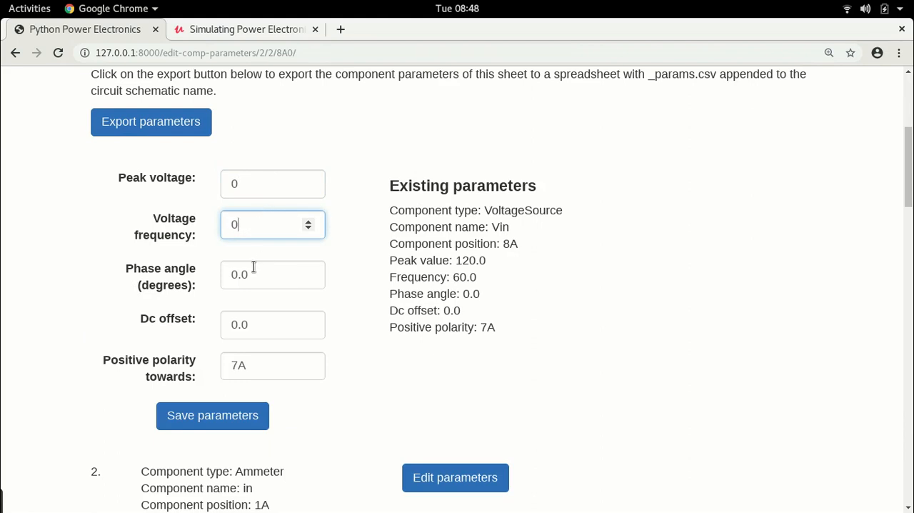
Set the DC offset of voltage source Vin to 12.
left_click_drag(264, 322, 55, 320)
type("24")
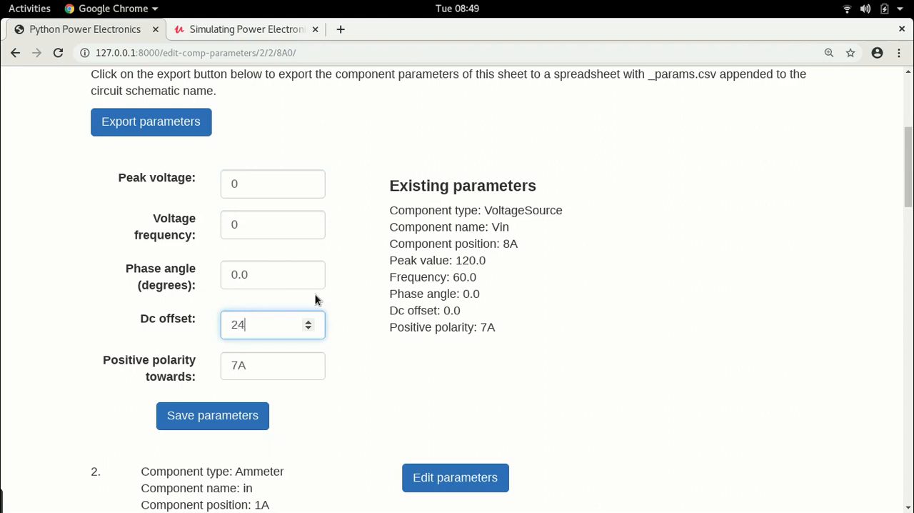
key("BackSpace")
key("BackSpace")
type("12")
Check the position of VoltageSource_Vin and the wire cell directly above it in LibreOffice Calc.
key("alt+Tab")
left_click(40, 257)
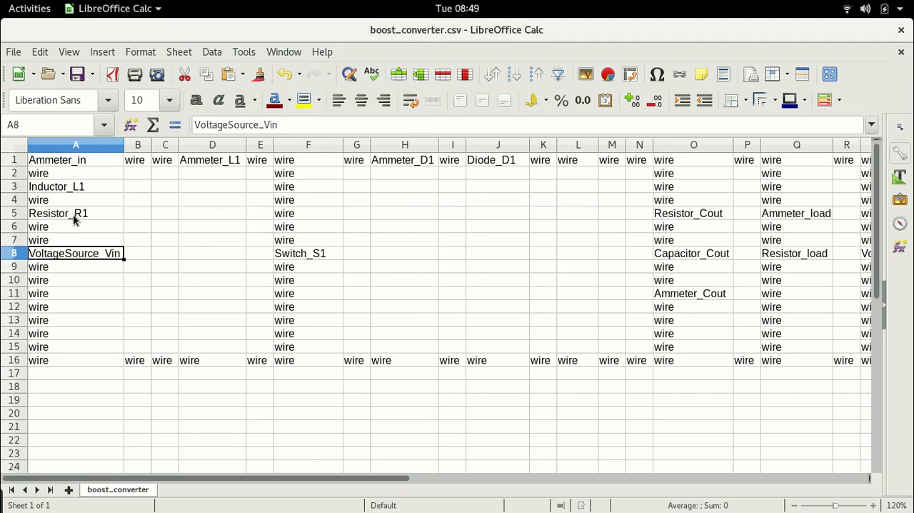
left_click(48, 243)
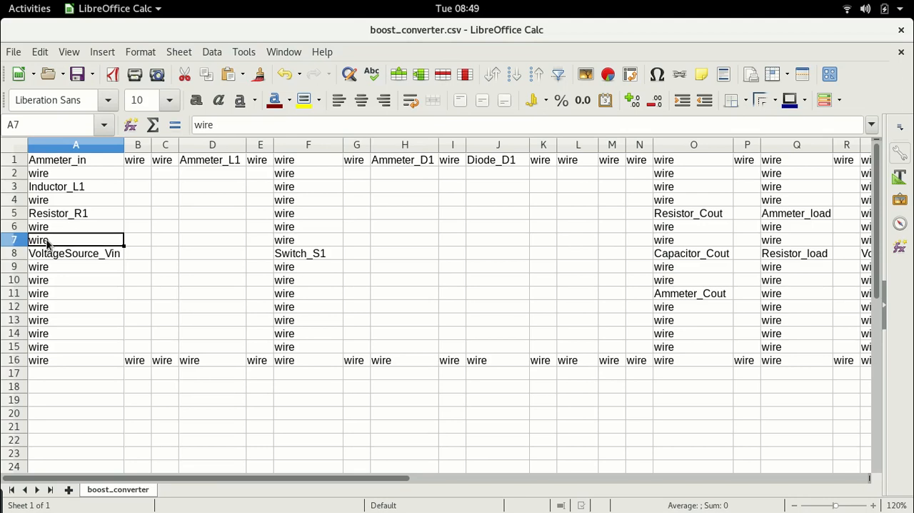
In Chrome, save the parameters of voltage source Vin with the positive polarity towards 7A.
key("alt+Tab")
left_click(249, 364)
scroll(565, 317, "down", 2)
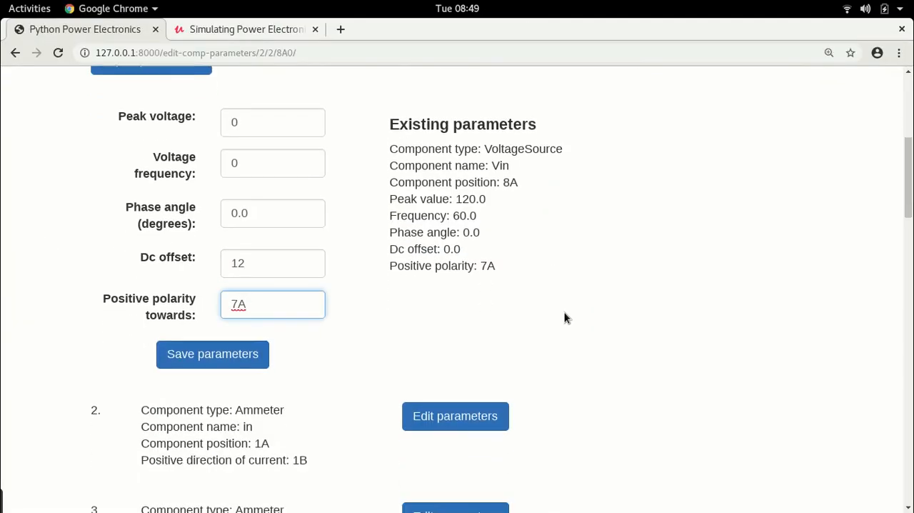
left_click(243, 355)
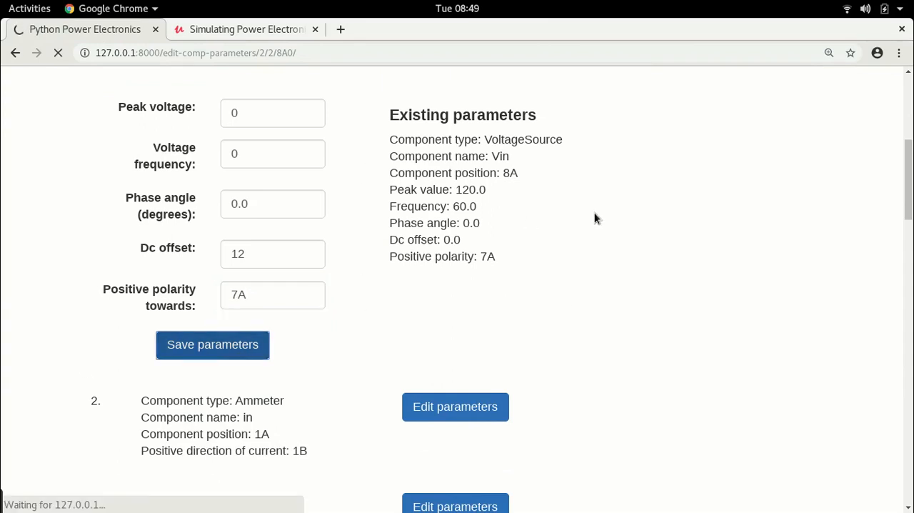
Open the parameters of voltmeter Vo for editing and set its rated voltage level to be measured to 1000.
scroll(595, 215, "down", 15)
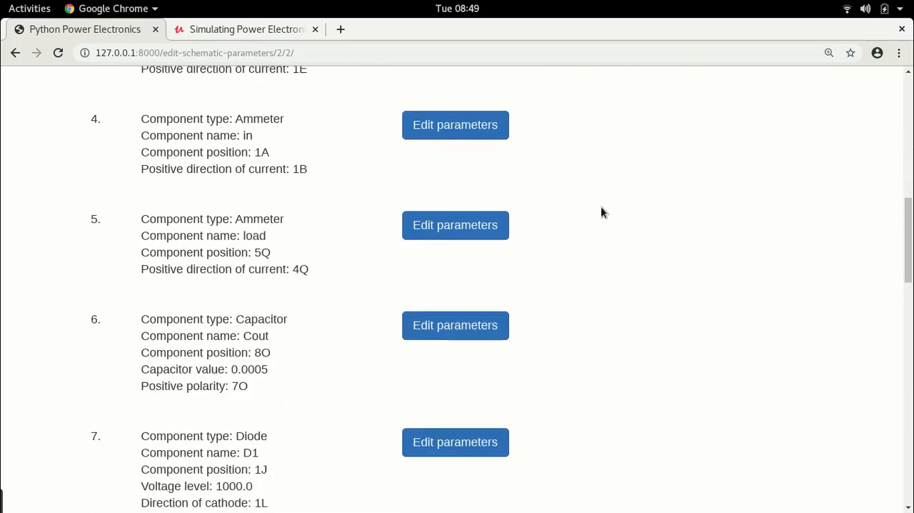
scroll(620, 200, "down", 10)
scroll(310, 211, "up", 3)
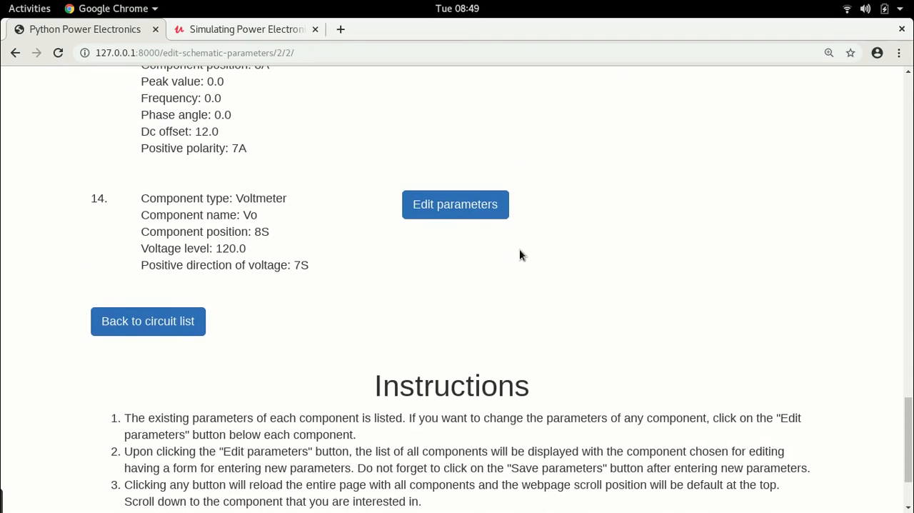
left_click(436, 200)
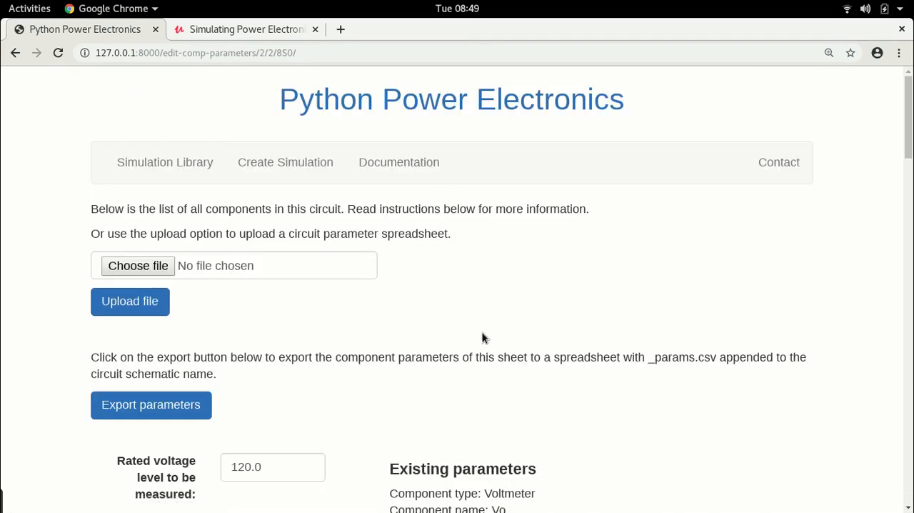
scroll(490, 309, "down", 5)
scroll(489, 310, "down", 2)
double_click(269, 181)
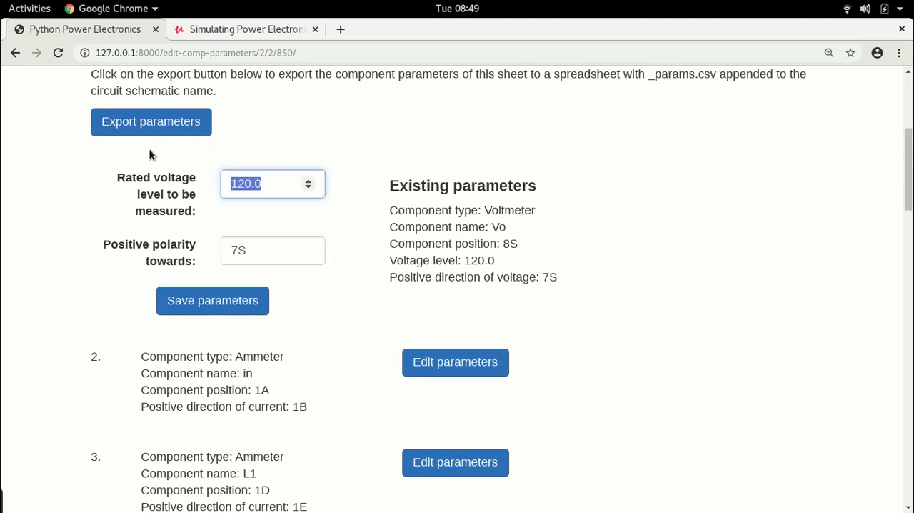
scroll(214, 322, "down", 18)
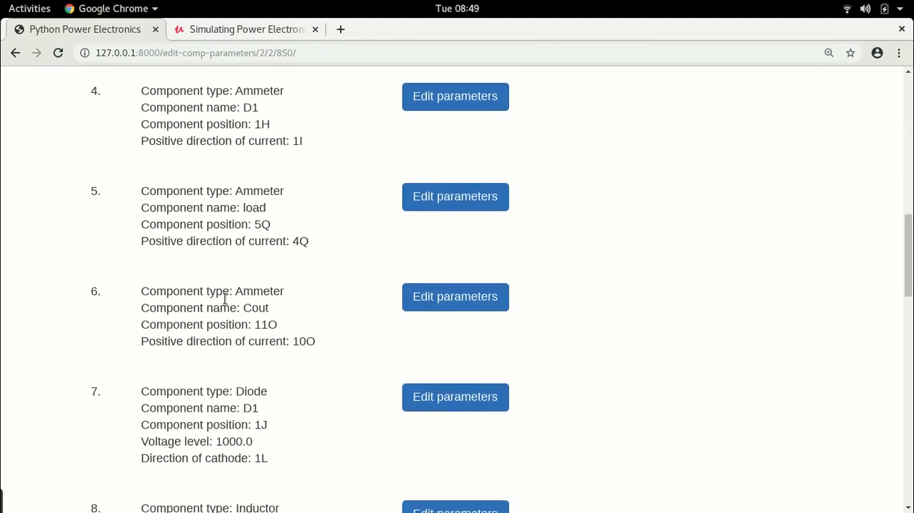
scroll(251, 285, "down", 10)
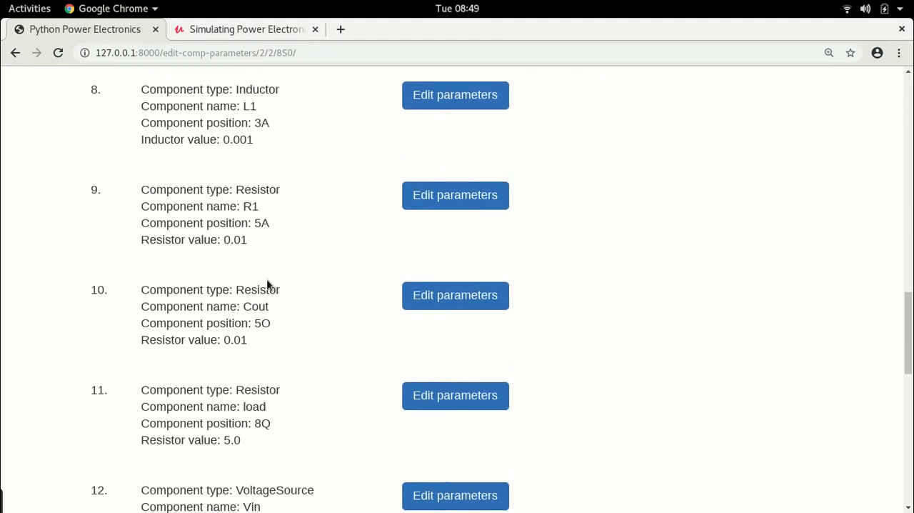
scroll(267, 280, "down", 3)
scroll(296, 286, "up", 6)
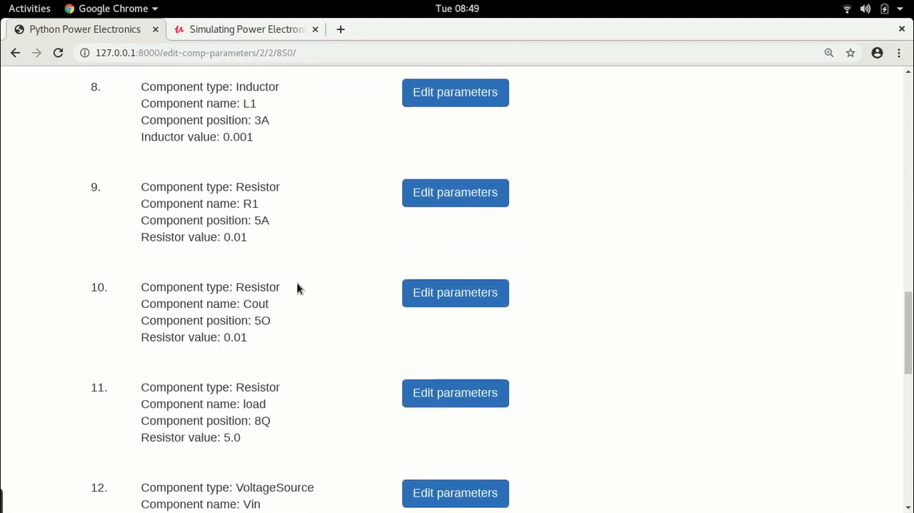
scroll(297, 288, "up", 5)
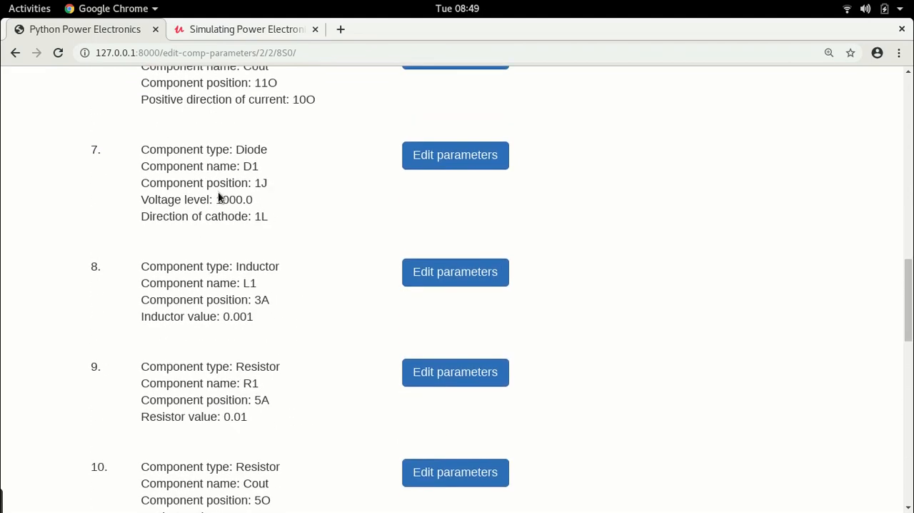
scroll(626, 205, "up", 20)
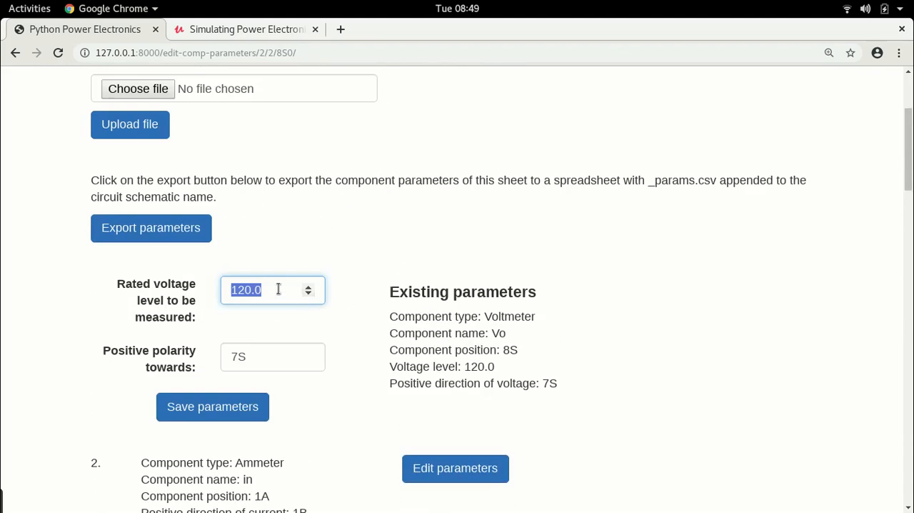
type("1000")
Check the position of Voltmeter_Vo and the wire cells above it in the LibreOffice Calc circuit sheet.
key("alt+Tab")
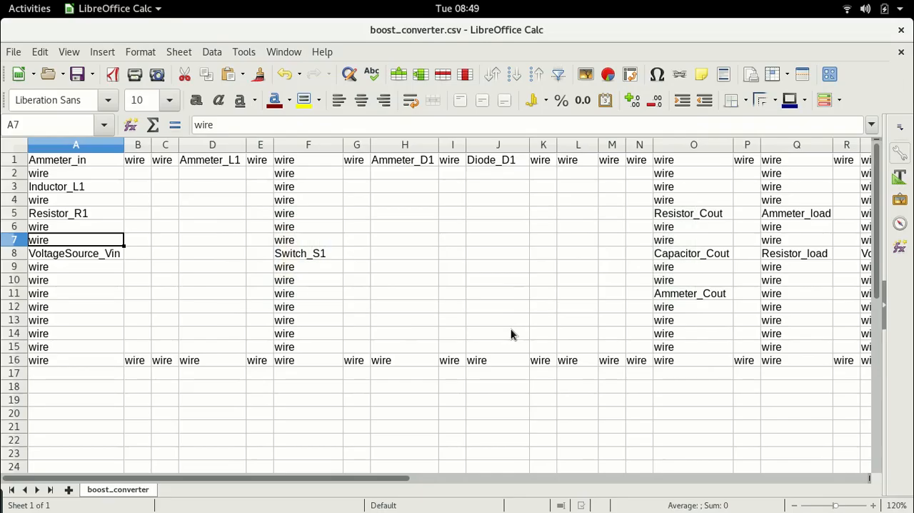
left_click_drag(304, 475, 429, 496)
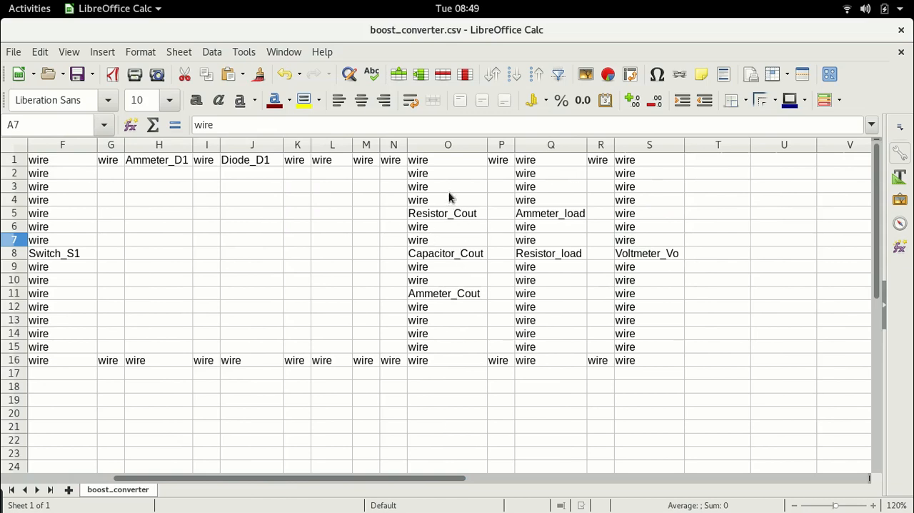
left_click(633, 229)
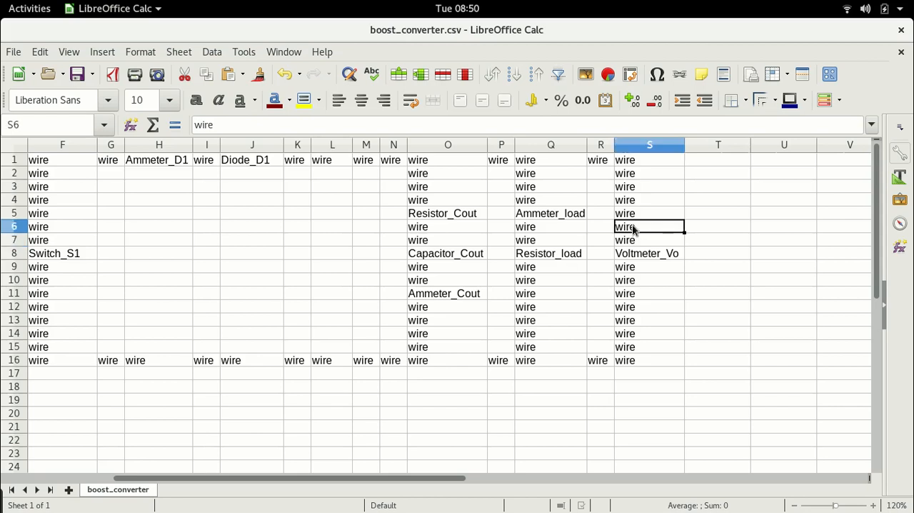
left_click(630, 256)
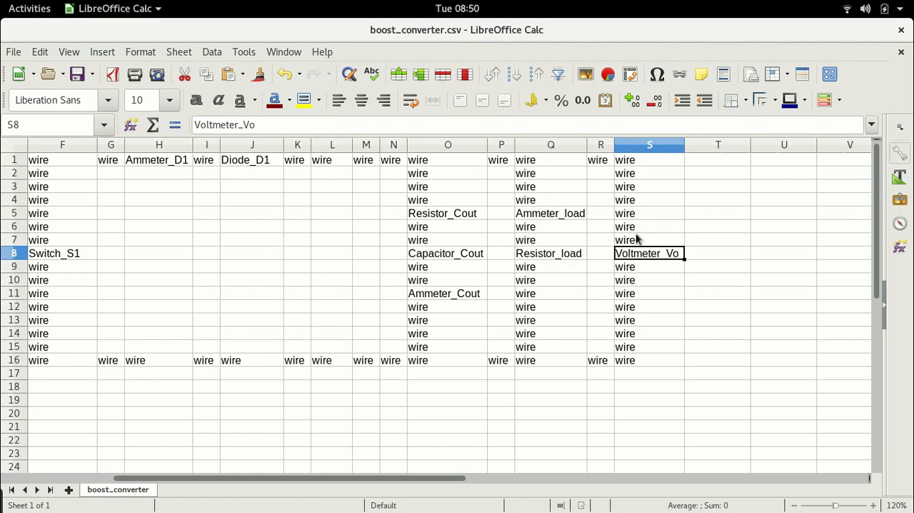
left_click(638, 230)
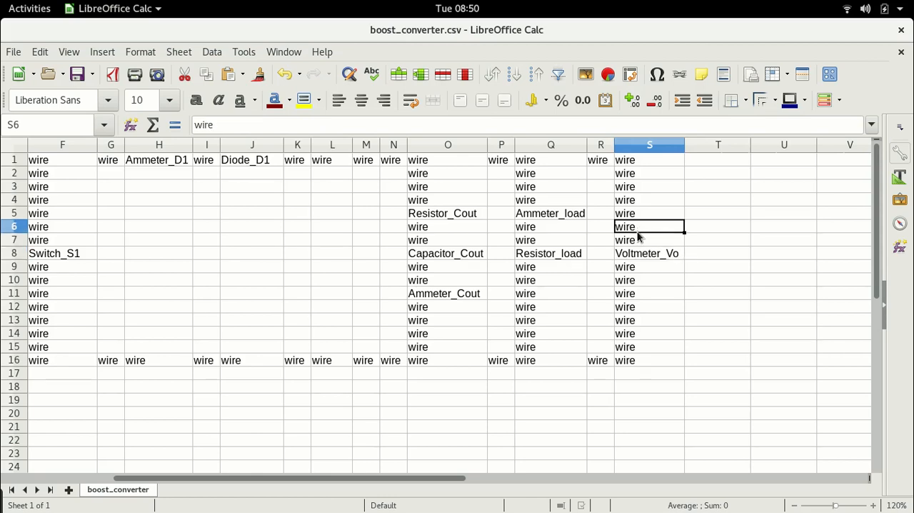
In Chrome, save the parameters of voltmeter Vo with the positive polarity towards 7S.
key("alt+Tab")
left_click(318, 357)
left_click(217, 408)
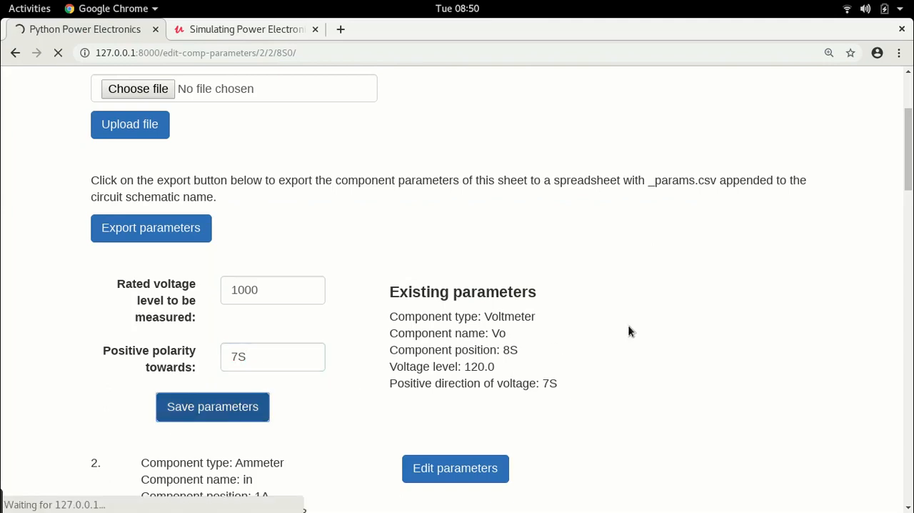
Return from the component parameters to the list of circuit files.
scroll(628, 325, "down", 15)
scroll(629, 317, "down", 10)
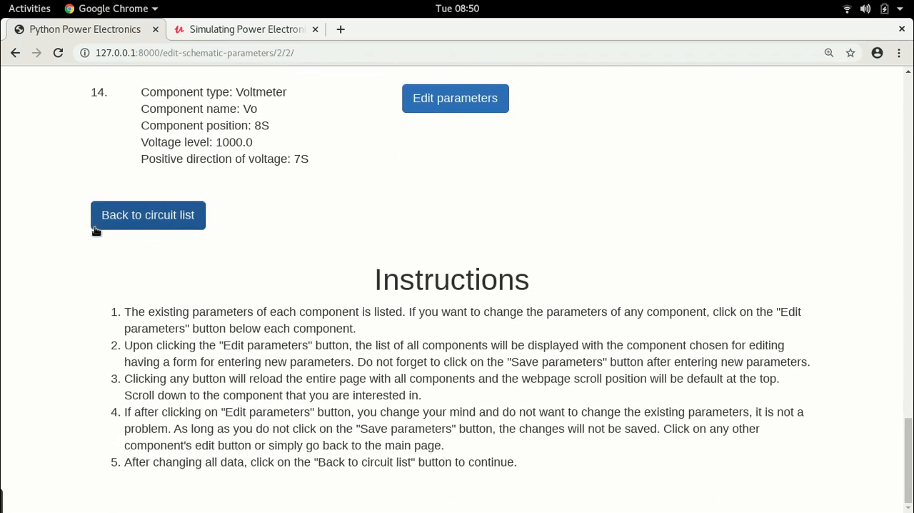
left_click(151, 223)
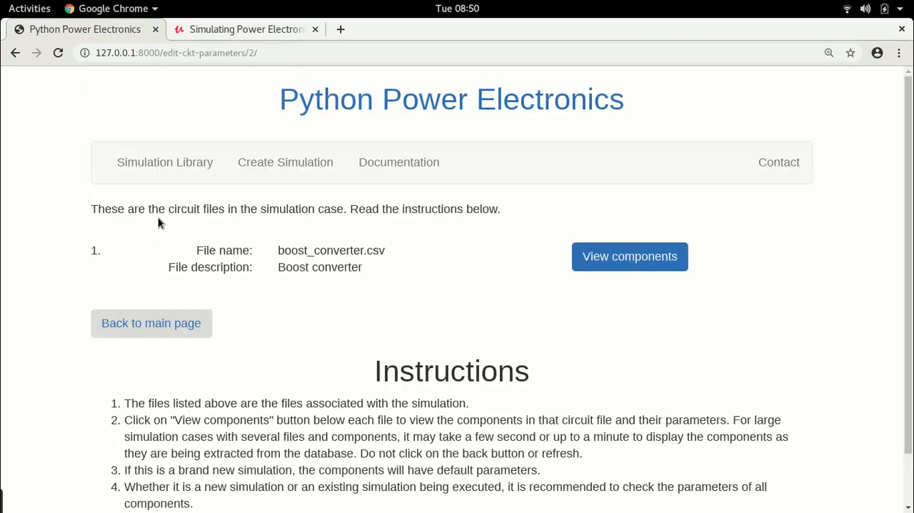